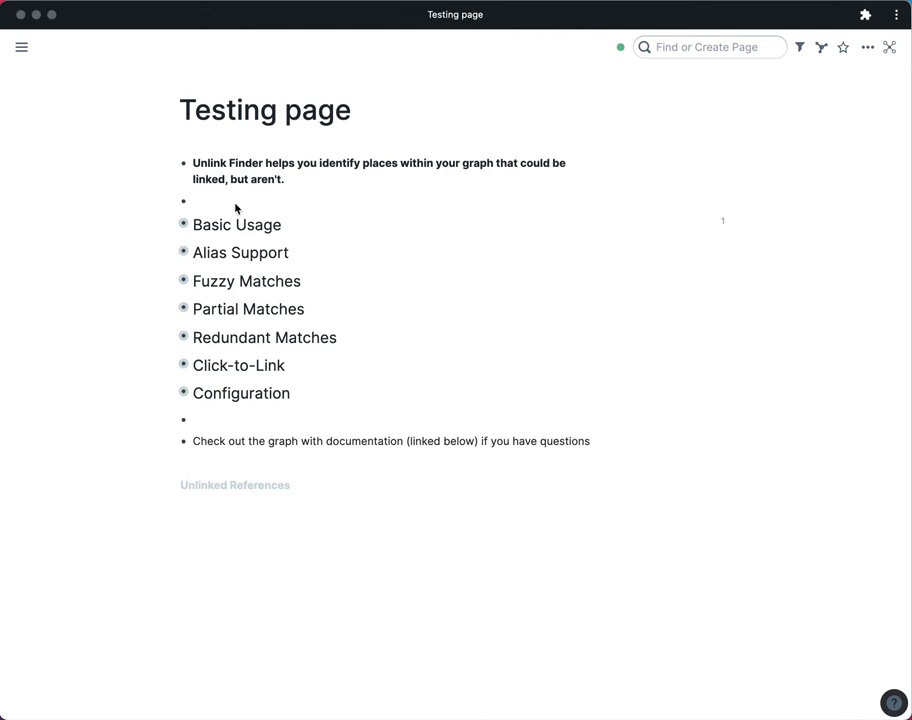
- Expand the Basic Usage section with its nested blocks and turn on Unlink Finder's match highlighting
click(167, 221)
click(172, 225)
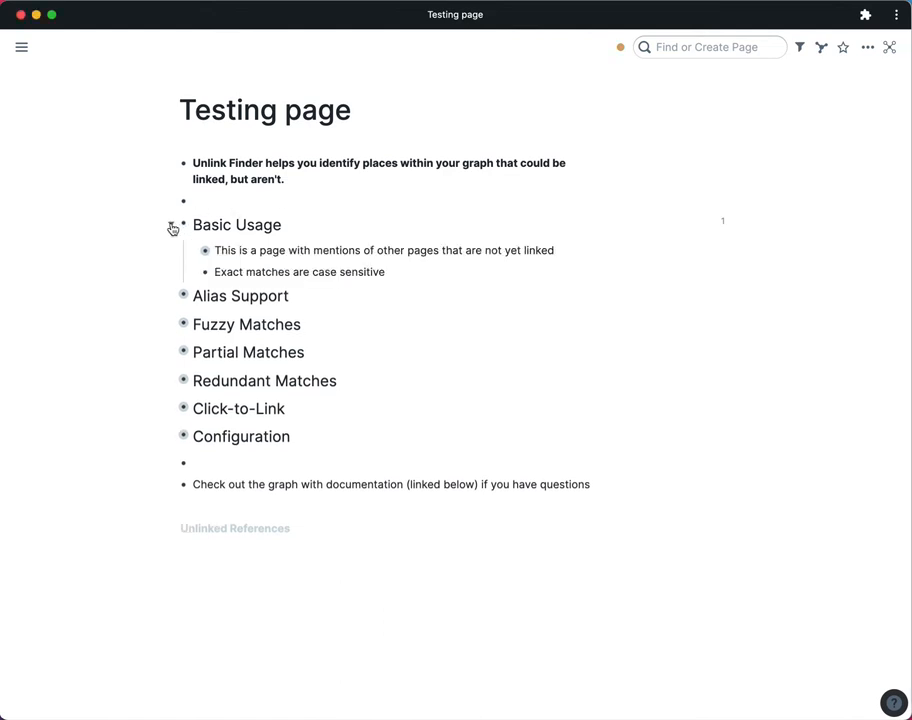
click(194, 254)
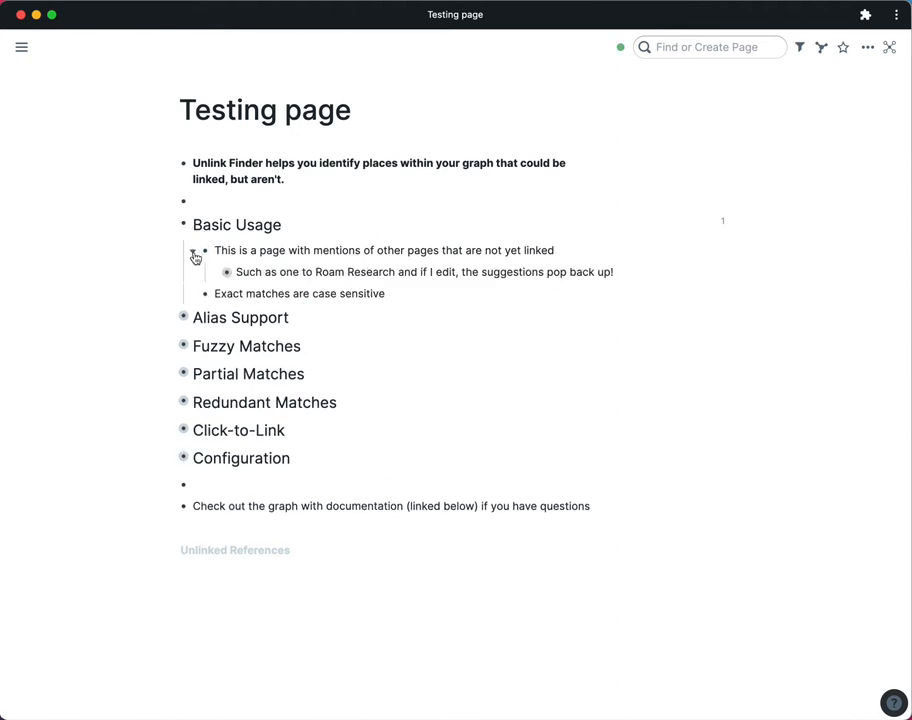
click(217, 272)
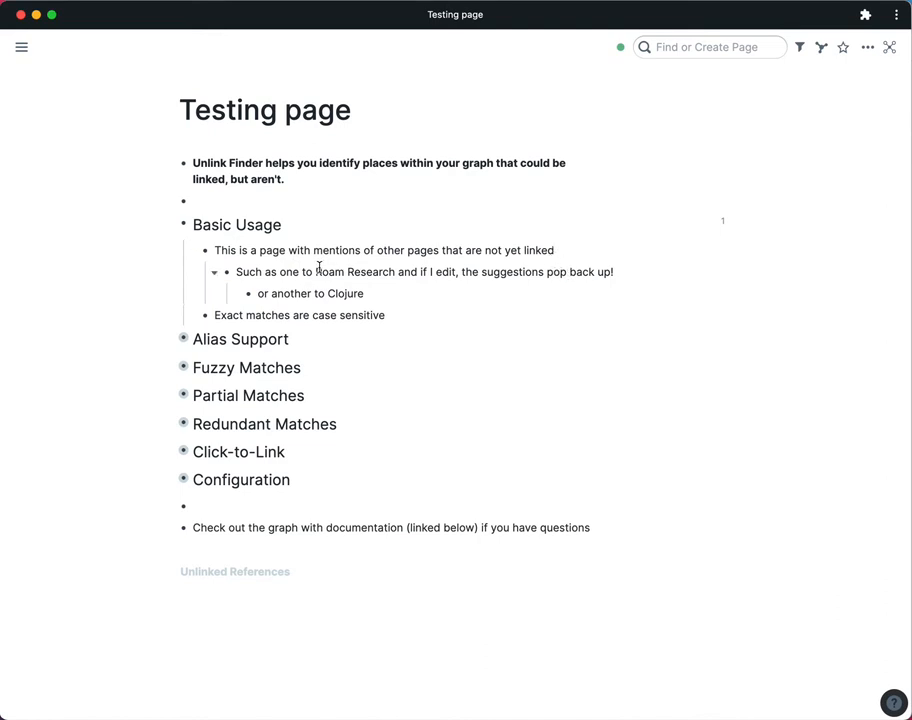
click(889, 52)
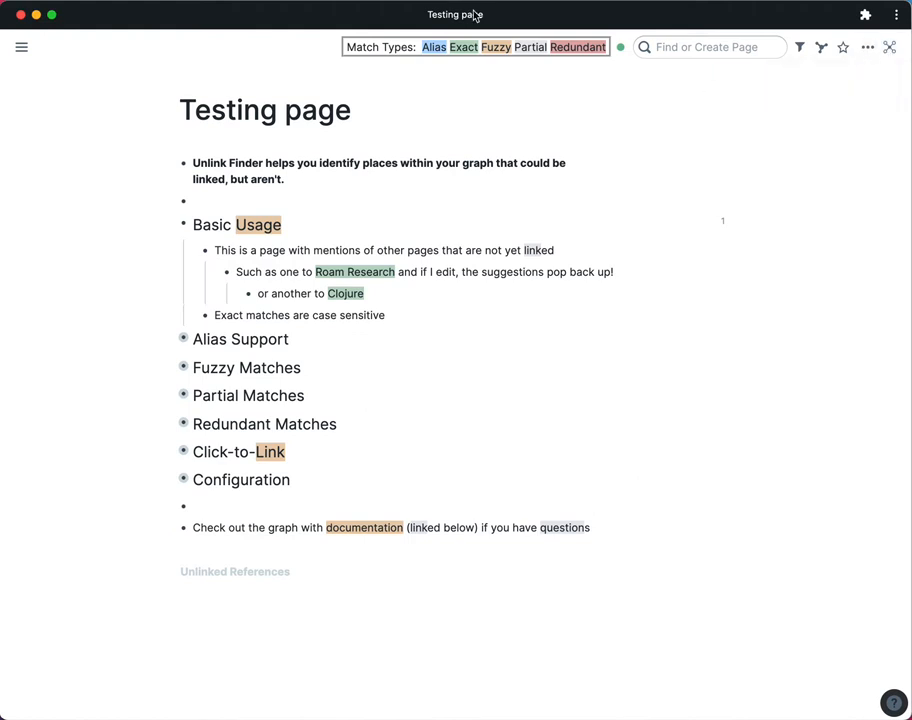
mouse_move(420, 54)
- Insert the words "some editing" before Roam Research in the nested Basic Usage block
click(314, 272)
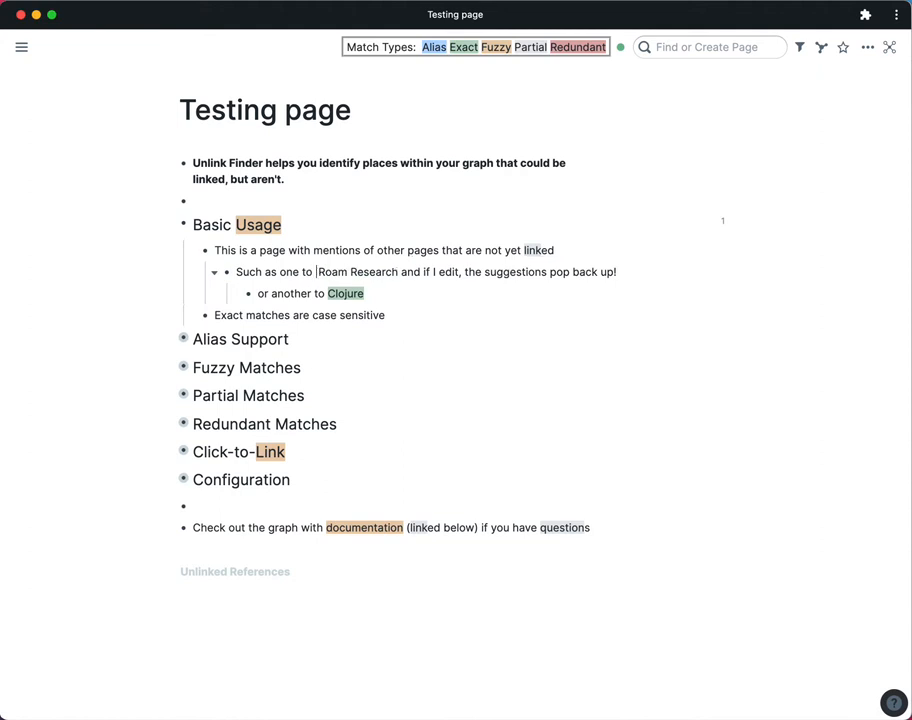
text(some editing)
click(148, 286)
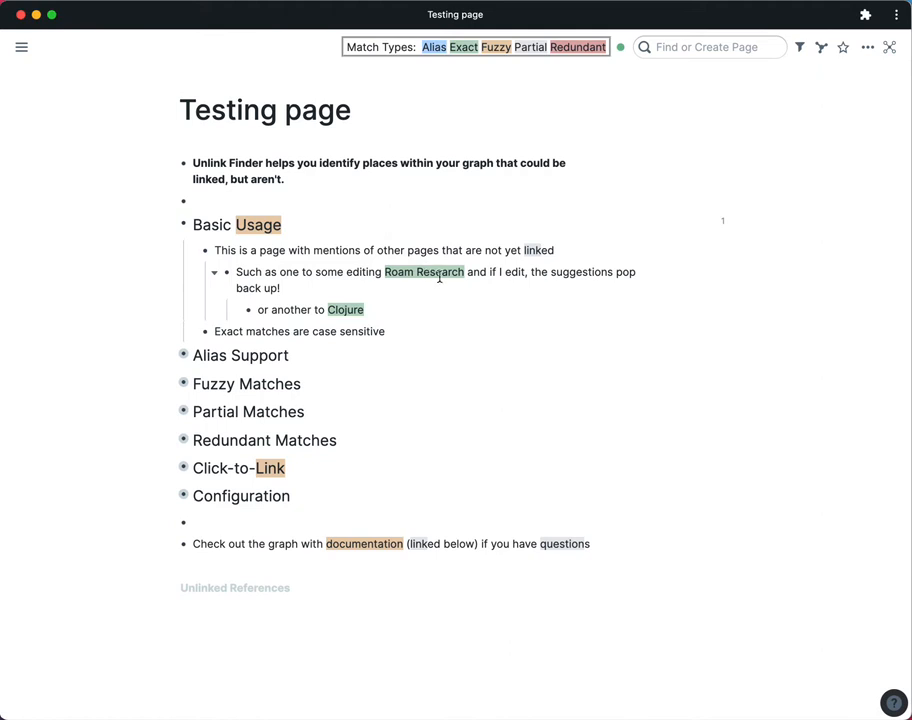
- Find the existing Roam Research page, view it in the sidebar, and close it
click(707, 49)
text(R)
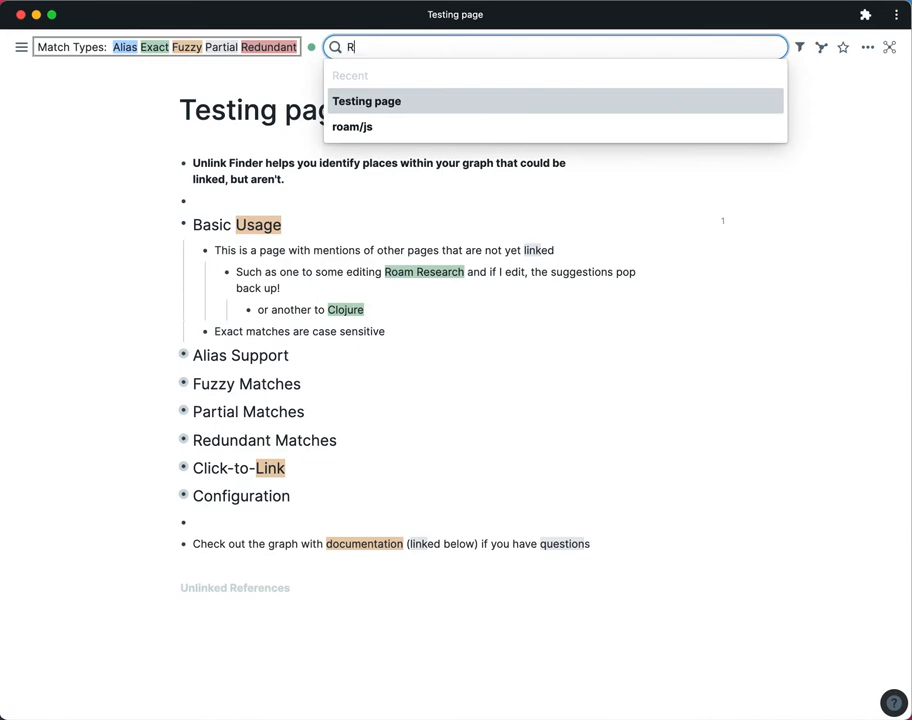
text(oam Research)
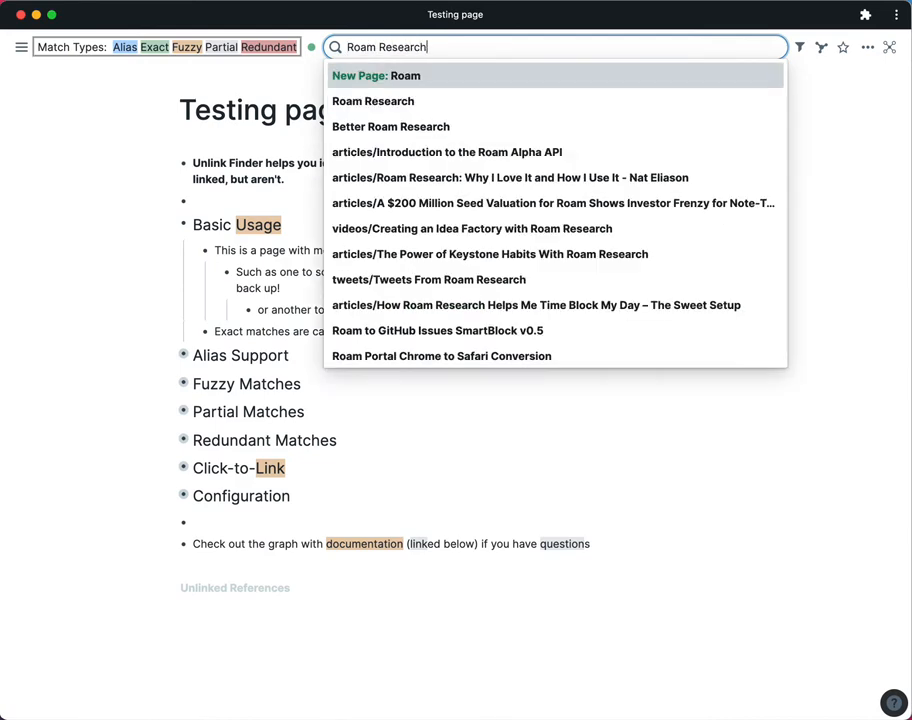
key(super+a)
key(BackSpace)
key(shift+Return)
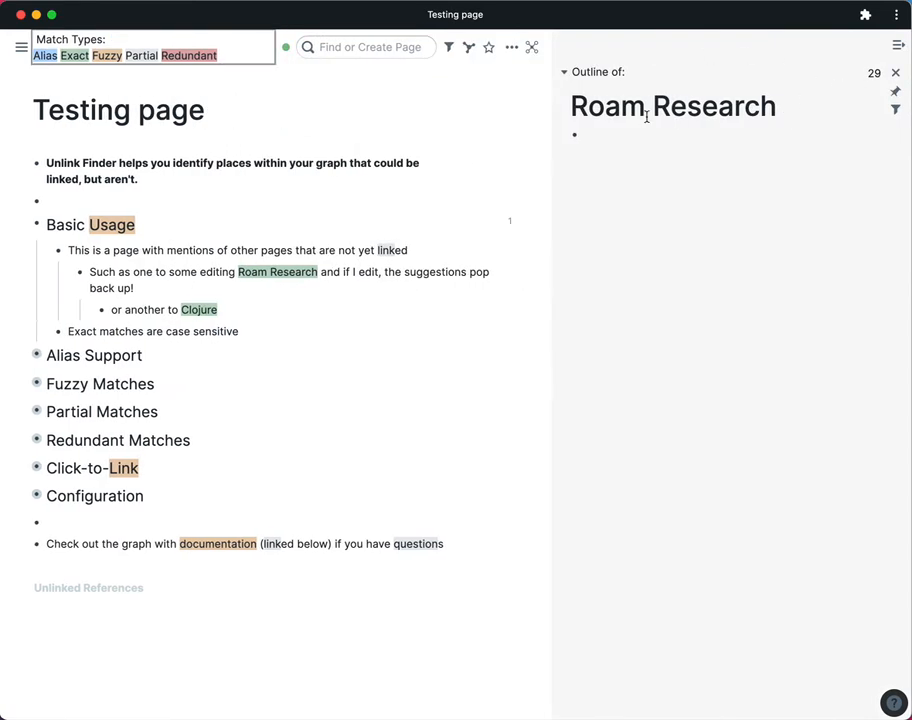
click(895, 76)
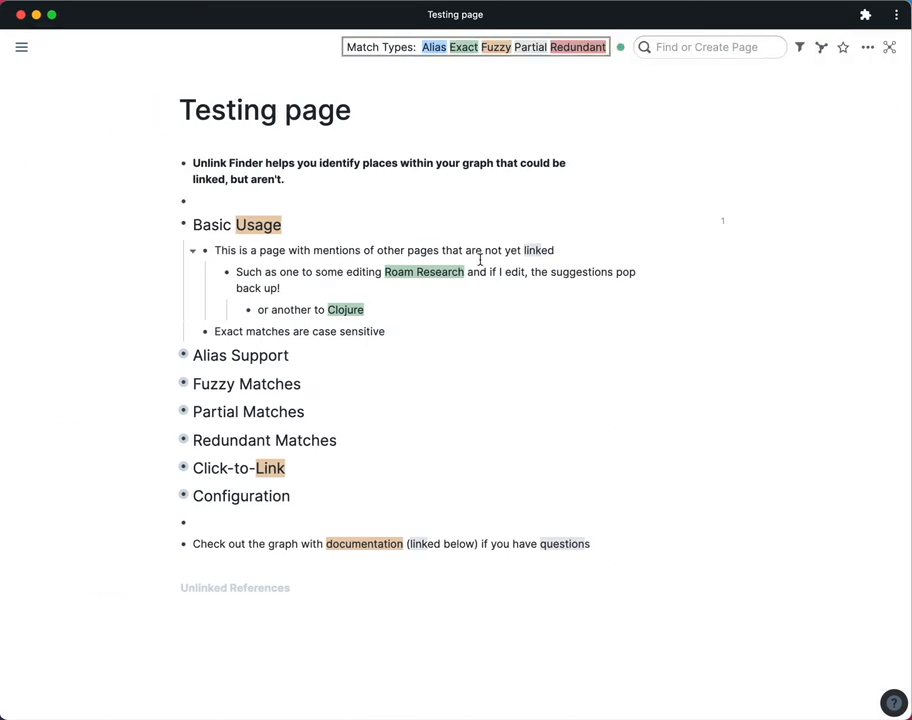
- Expand the Alias Support section and its nested block about the optional tooltip for alias matches
click(174, 357)
click(195, 380)
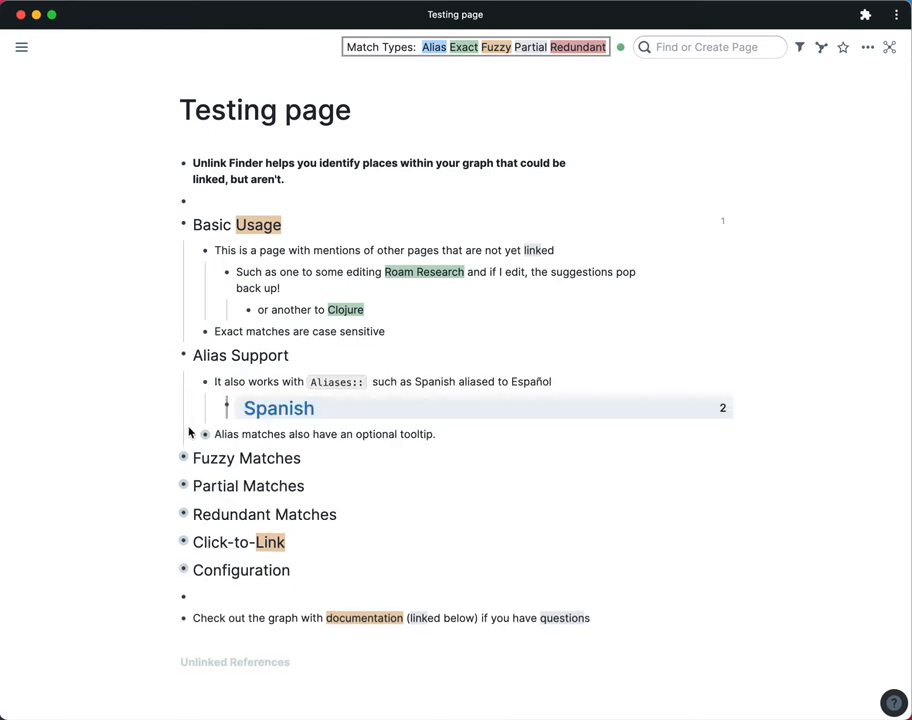
click(190, 432)
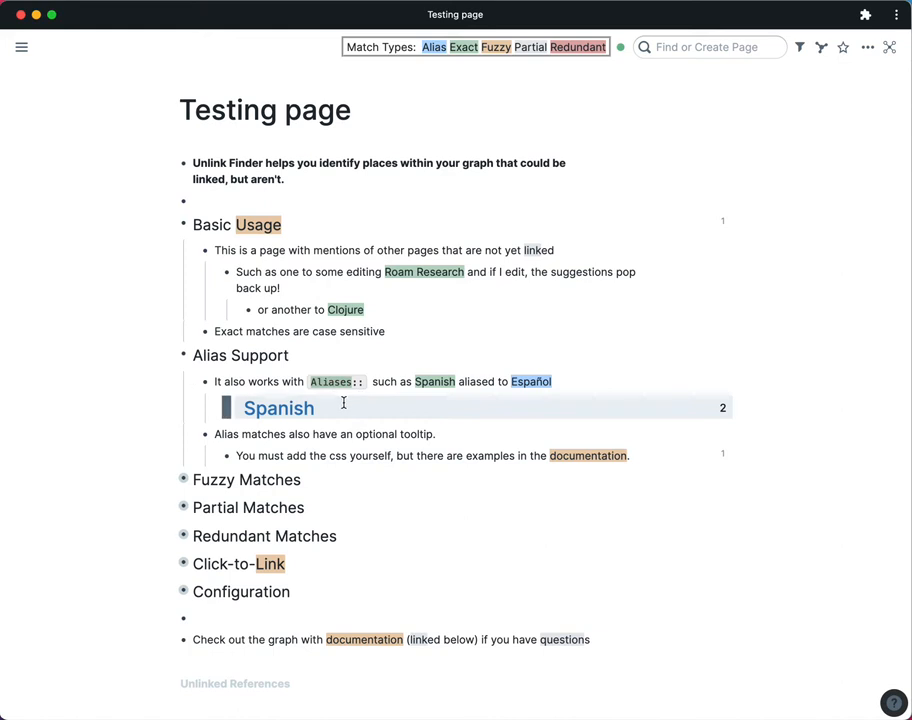
- Expand the embedded Spanish page under Alias Support and collapse its linked references
click(226, 412)
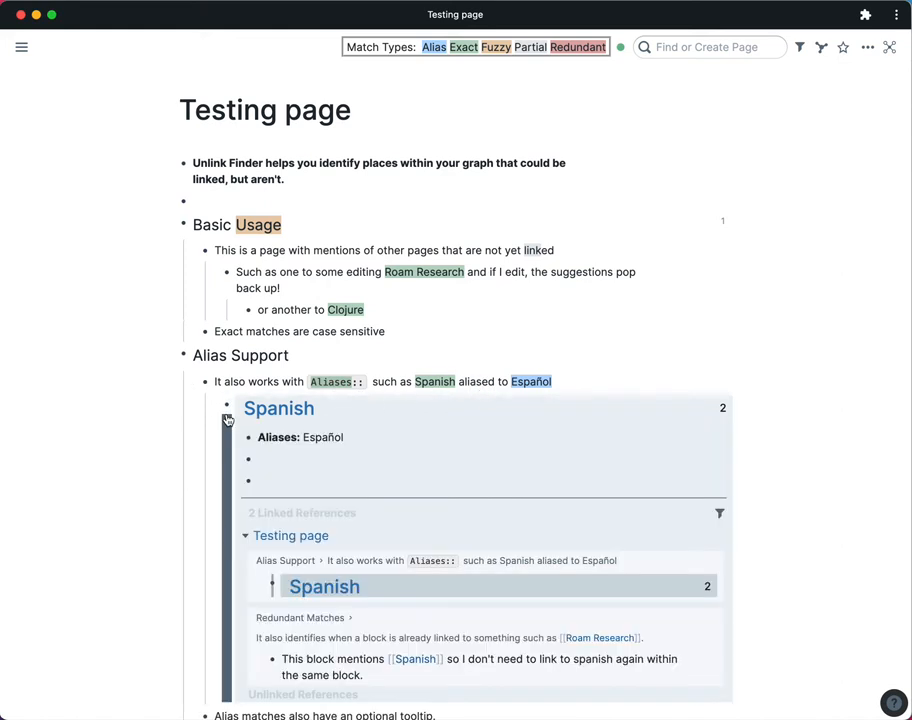
click(244, 515)
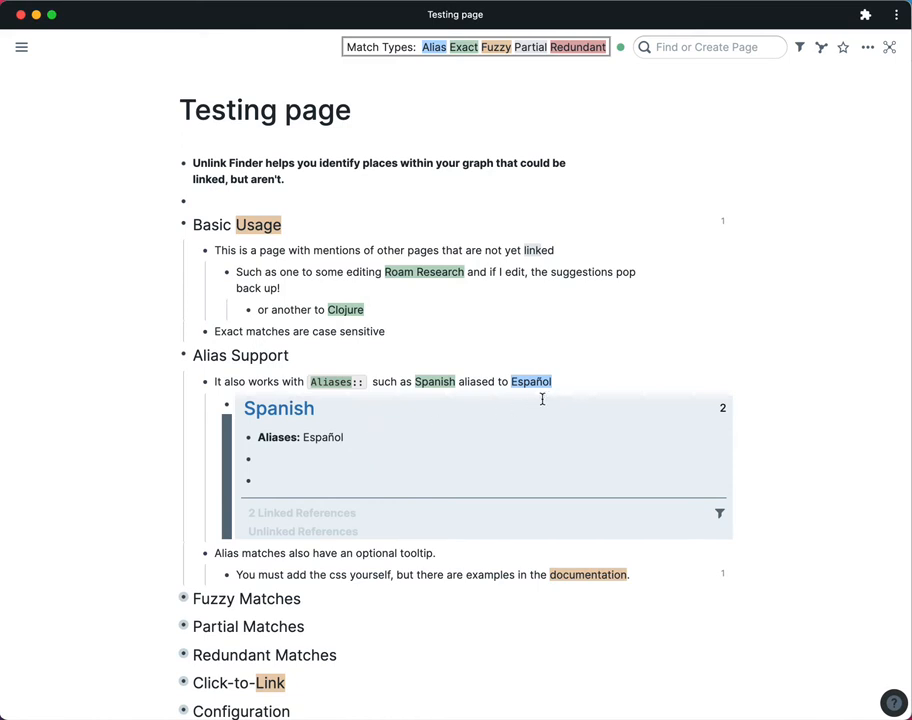
mouse_move(533, 382)
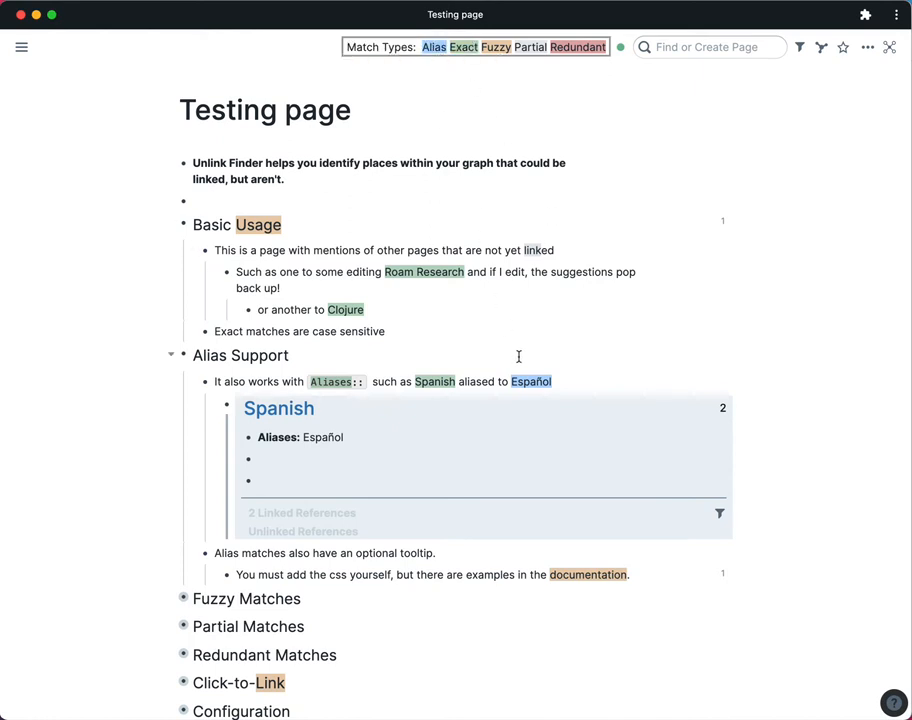
- Expand the Fuzzy Matches section with its nested block and show the tooltip of the roam research match
scroll(173, 467, down, 2)
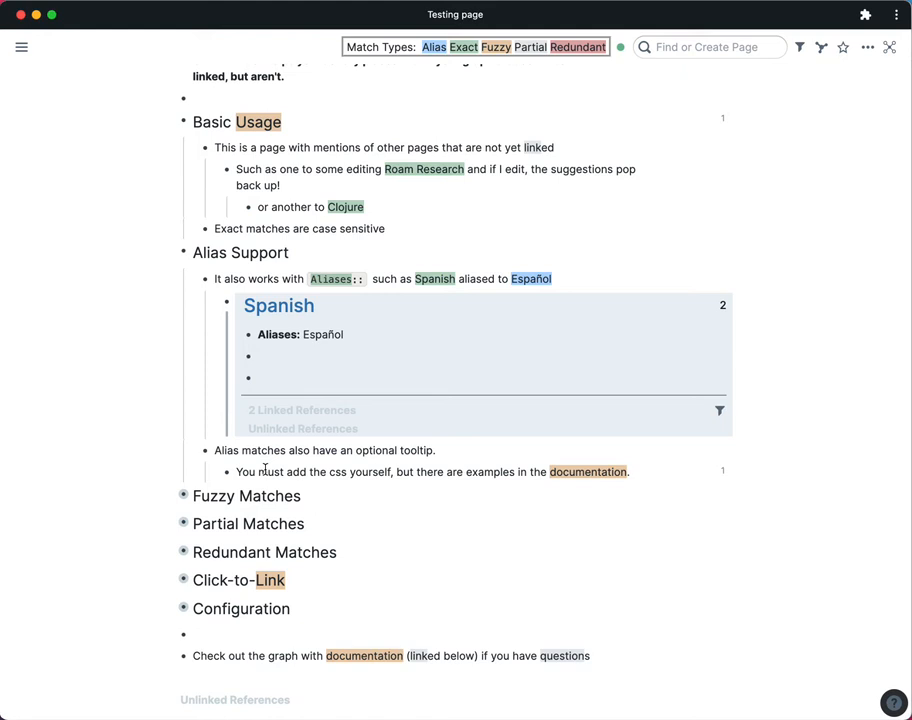
scroll(265, 470, down, 1)
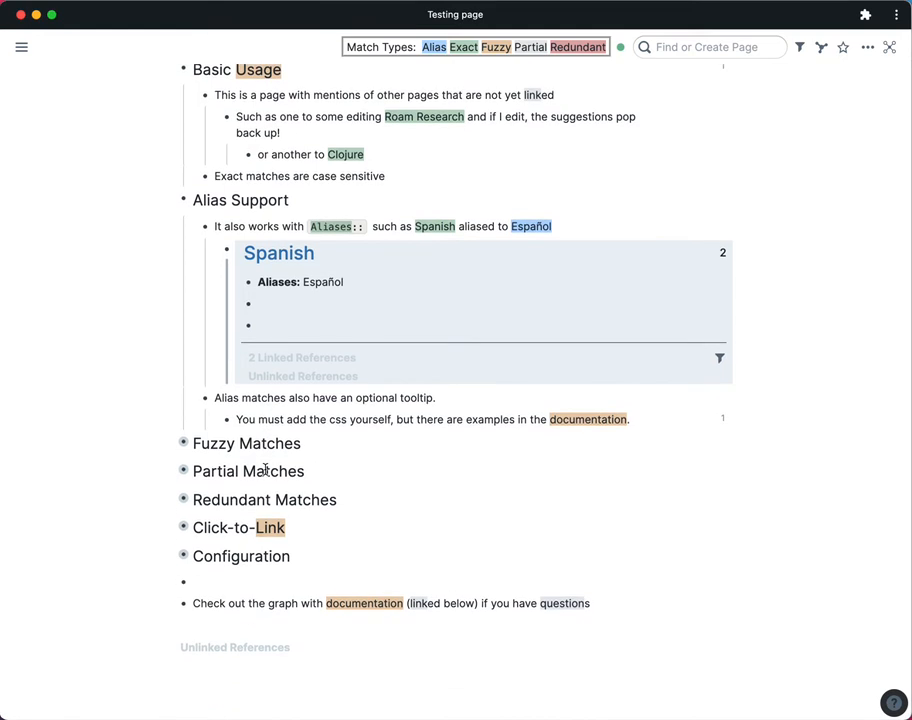
click(174, 444)
click(196, 492)
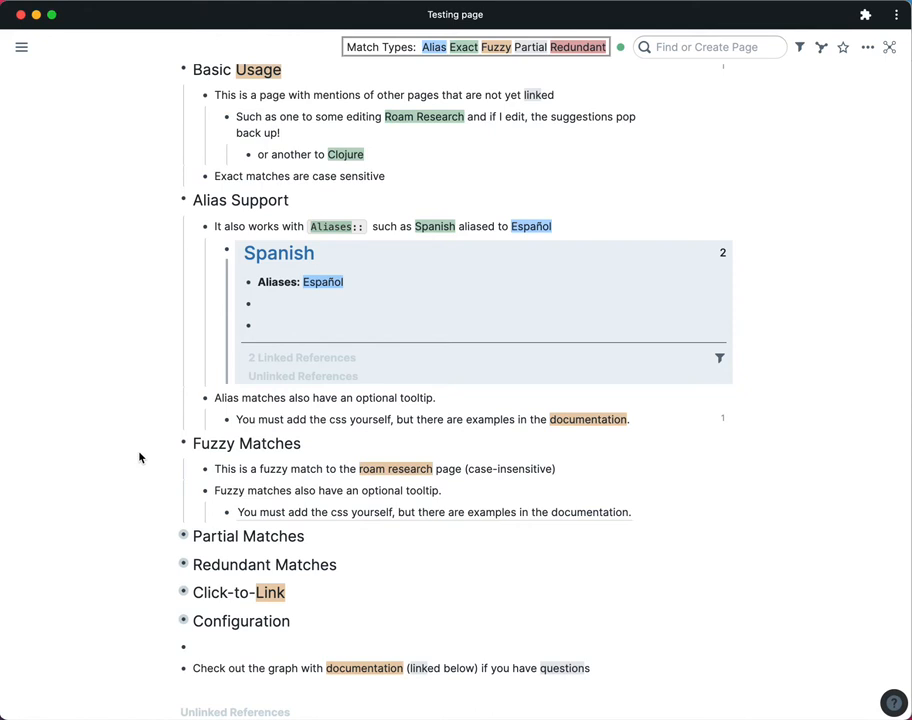
mouse_move(367, 471)
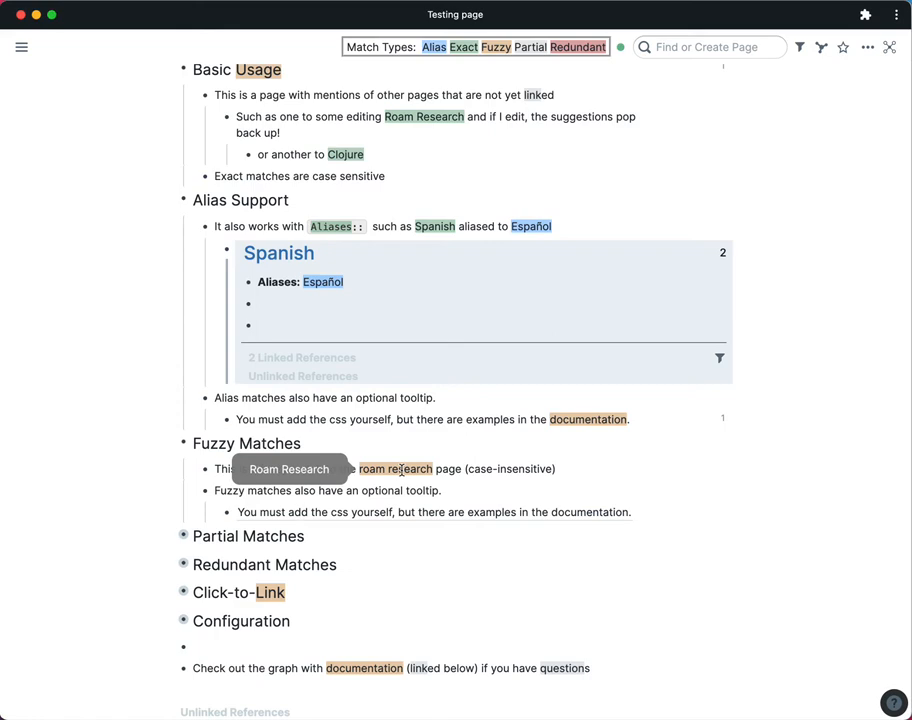
- Expand everything under Partial Matches and review the partial matches highlighted on the page
scroll(401, 465, down, 3)
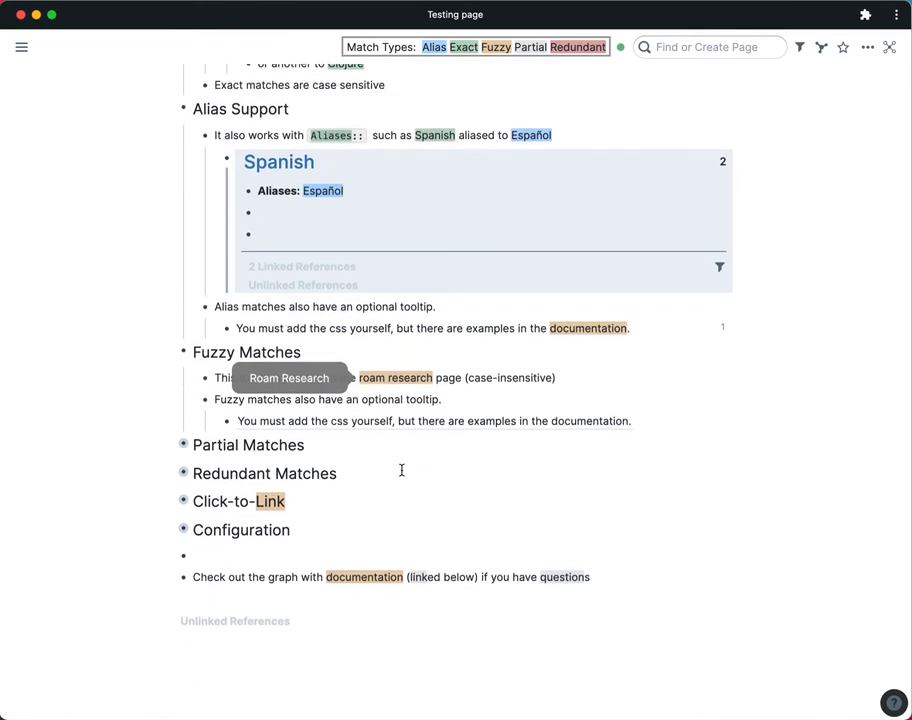
right_click(186, 446)
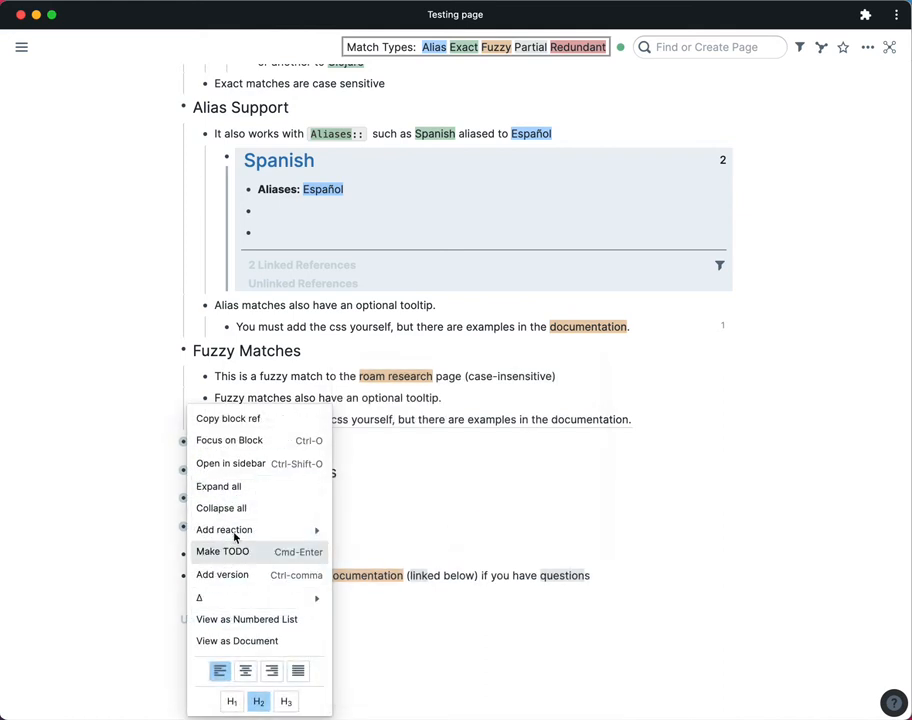
click(228, 487)
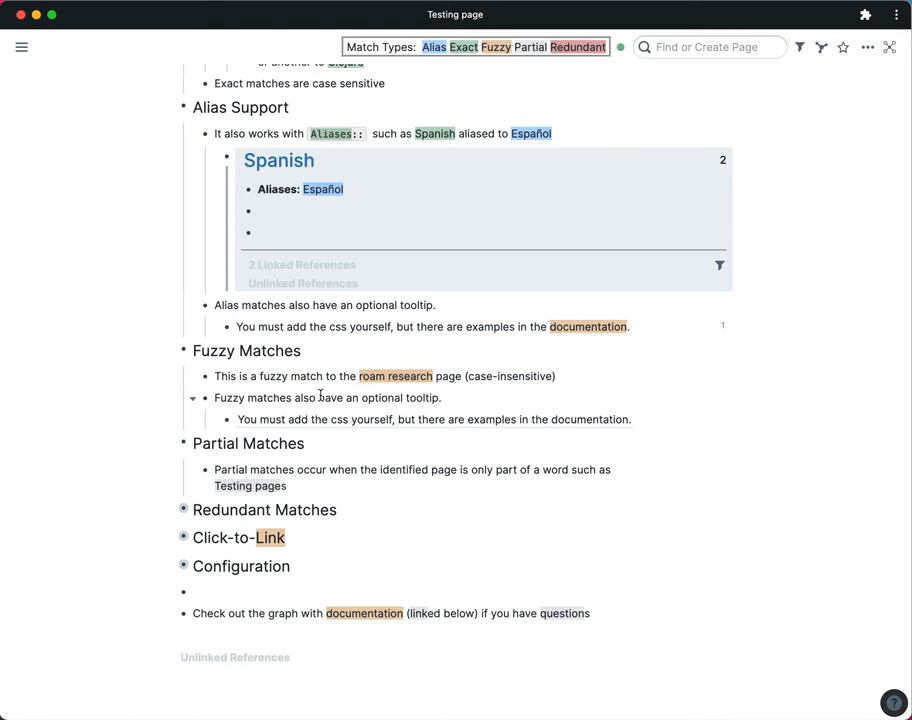
scroll(321, 395, up, 1)
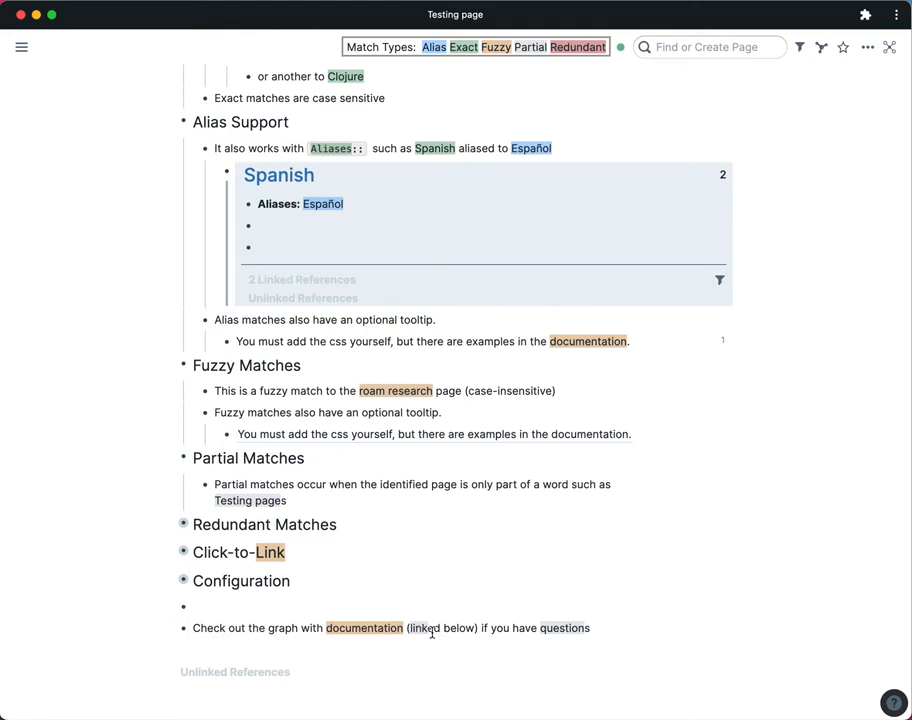
mouse_move(553, 633)
- Expand all blocks under the Redundant Matches heading
scroll(350, 479, down, 2)
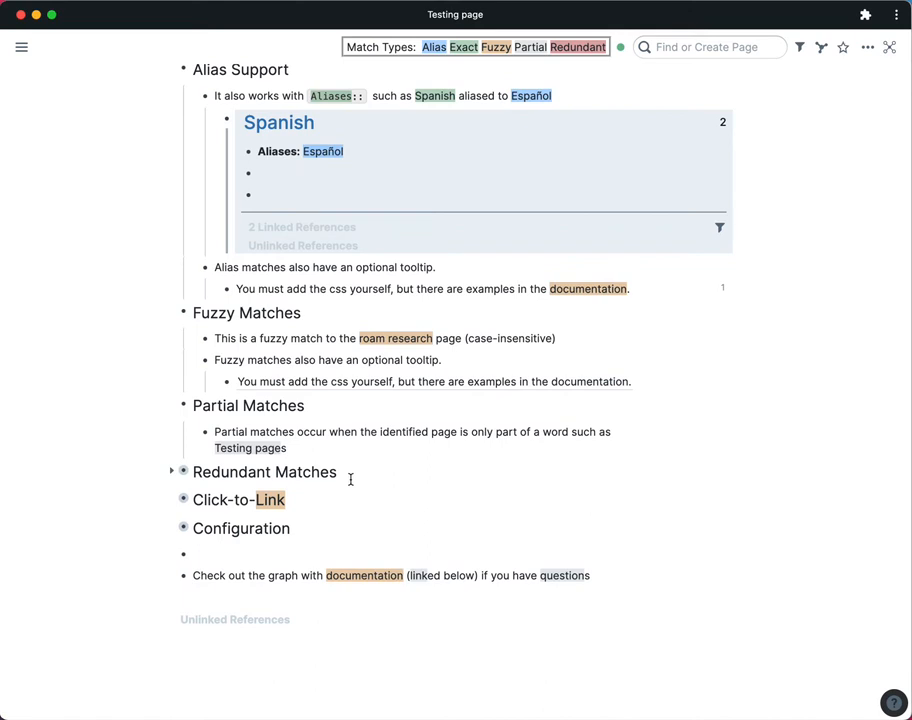
right_click(184, 471)
click(205, 486)
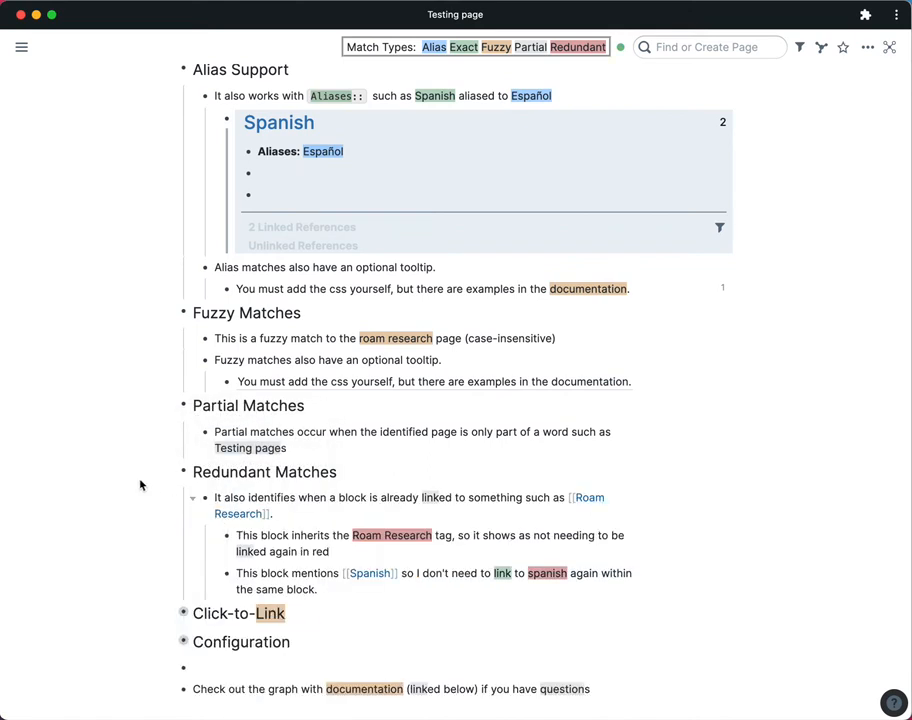
- Expand all blocks under the Click-to-Link heading and bring the whole section into view
scroll(124, 464, down, 3)
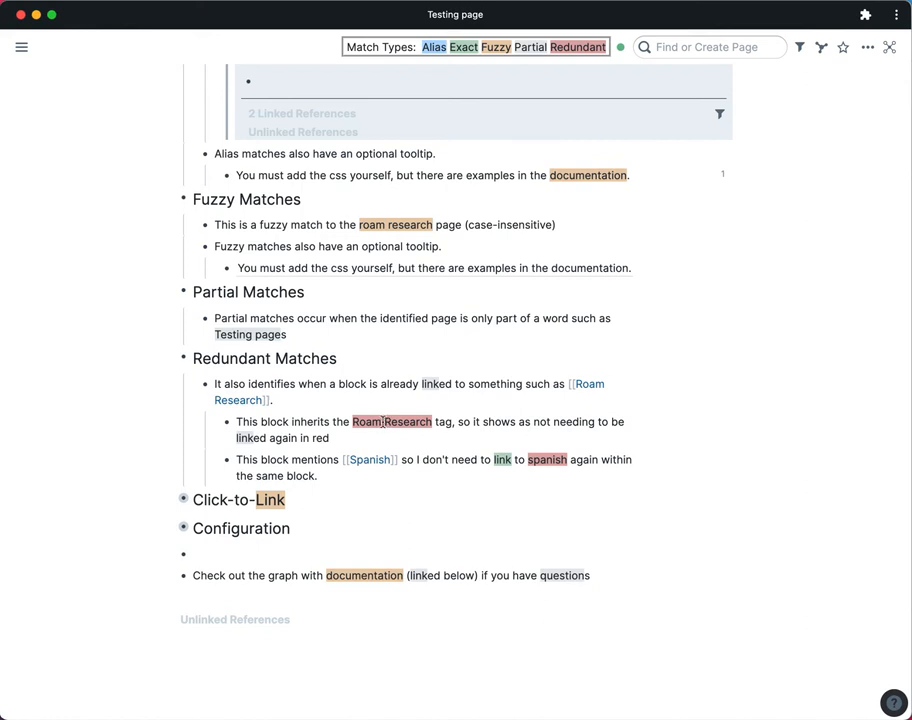
right_click(183, 498)
click(223, 488)
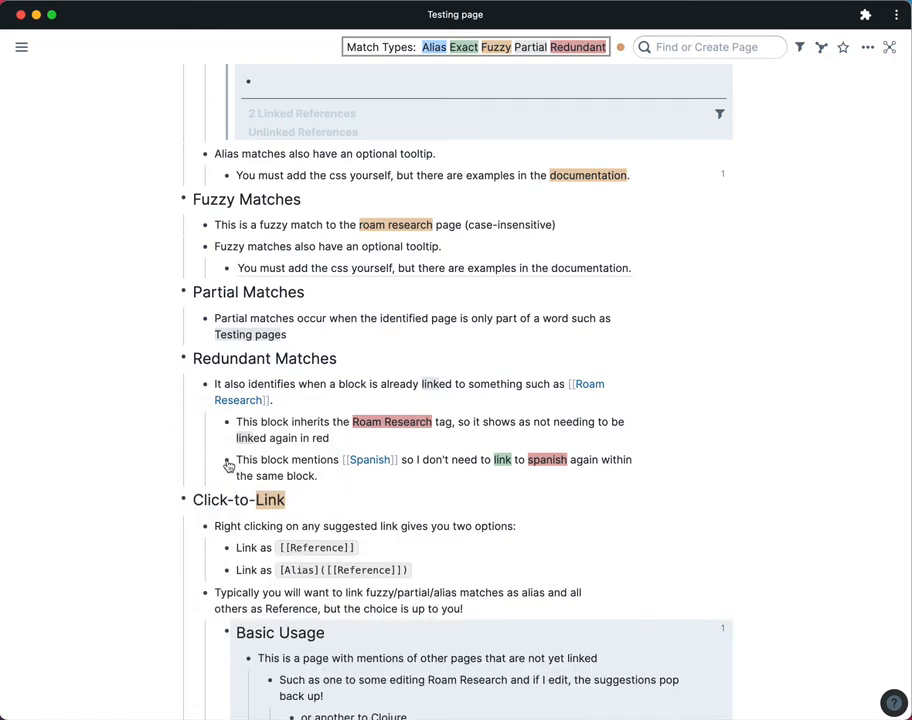
scroll(215, 455, down, 1)
scroll(158, 390, down, 2)
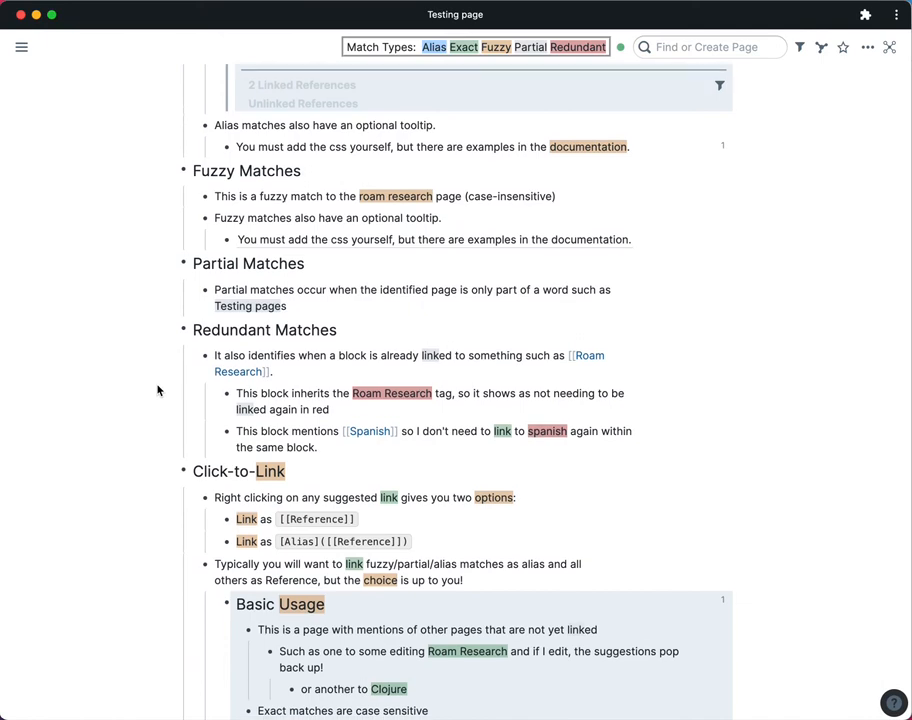
scroll(158, 390, down, 2)
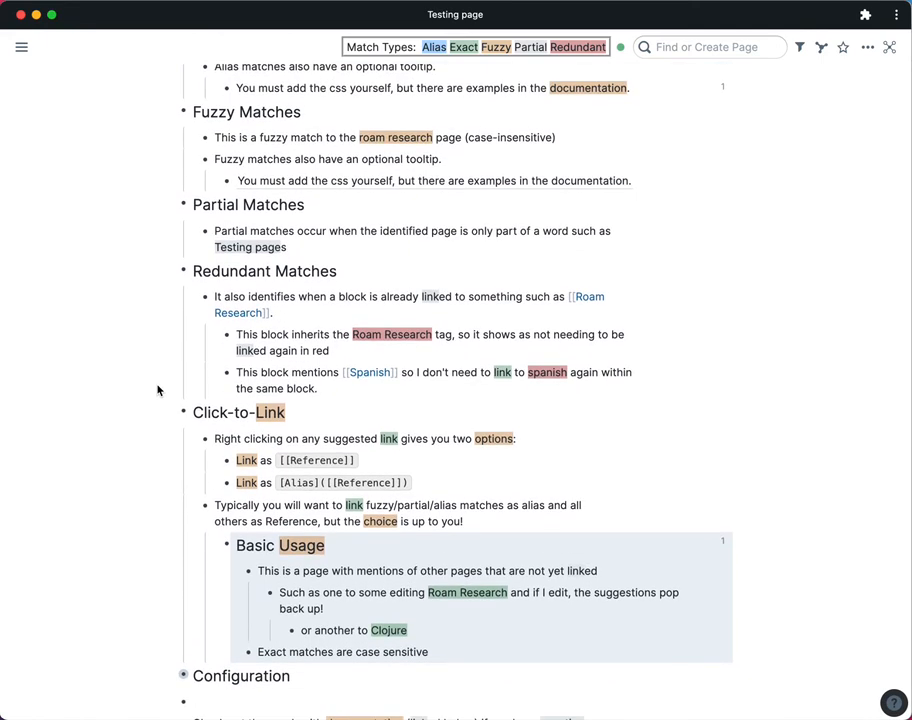
scroll(158, 390, down, 4)
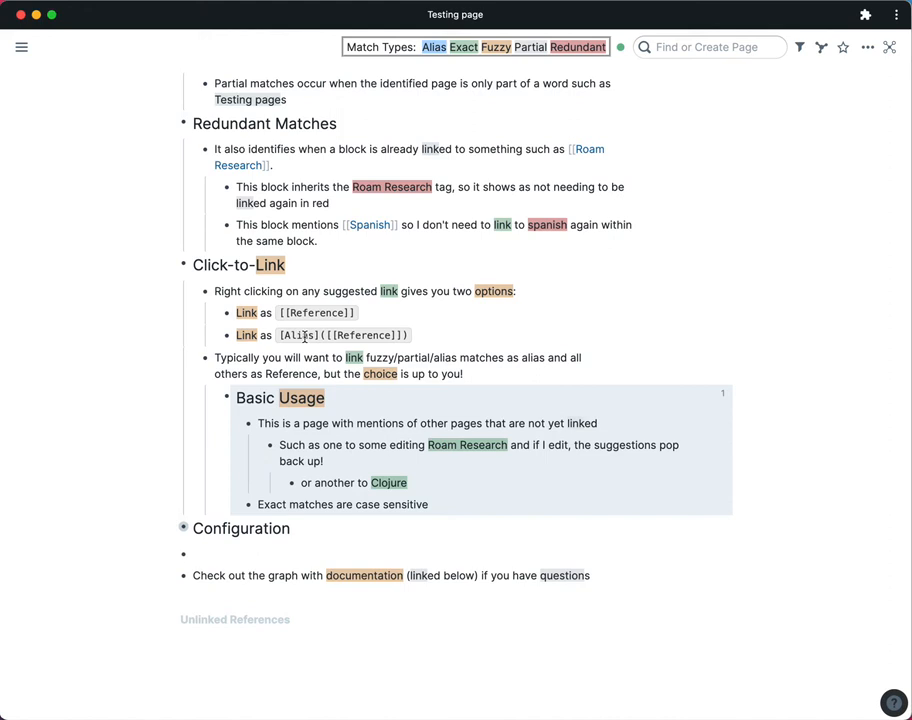
- Link the suggested match "options" under Click-to-Link using [Alias]([[Reference]]) and open its block for editing to show the markup
right_click(263, 291)
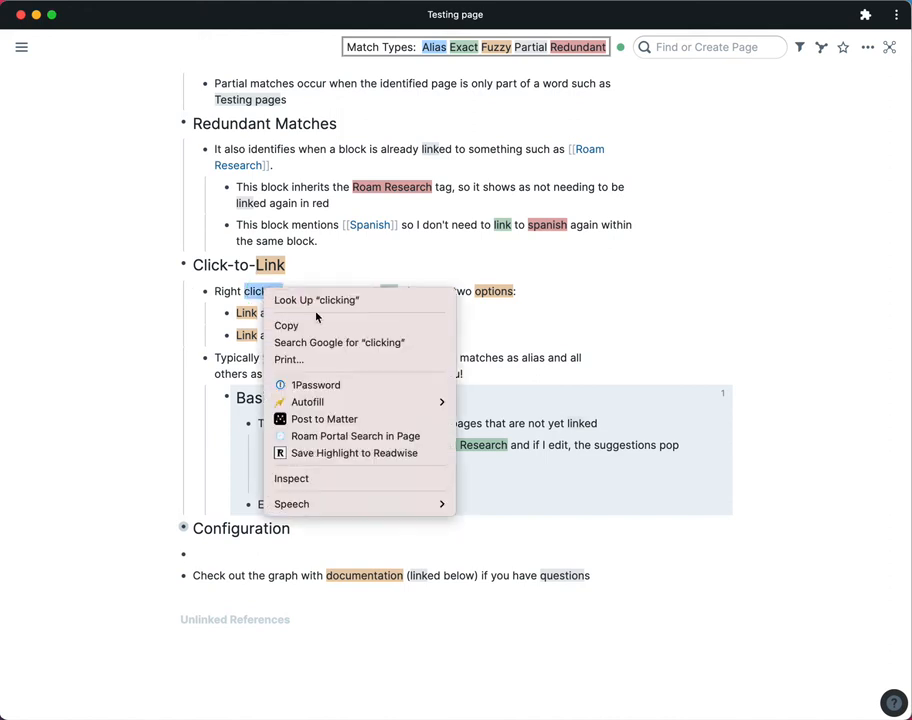
click(111, 398)
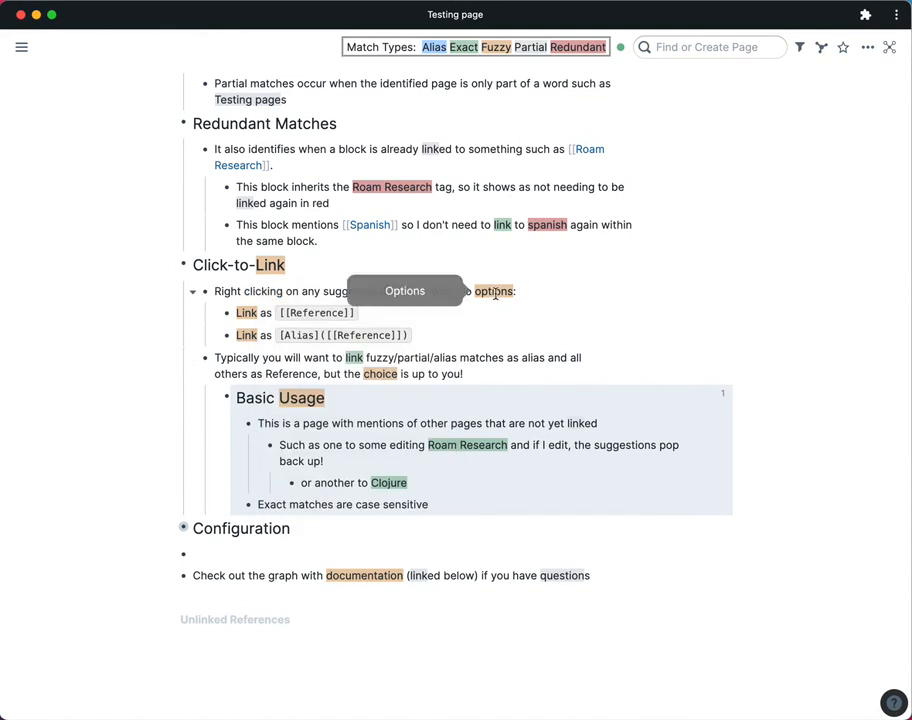
right_click(500, 295)
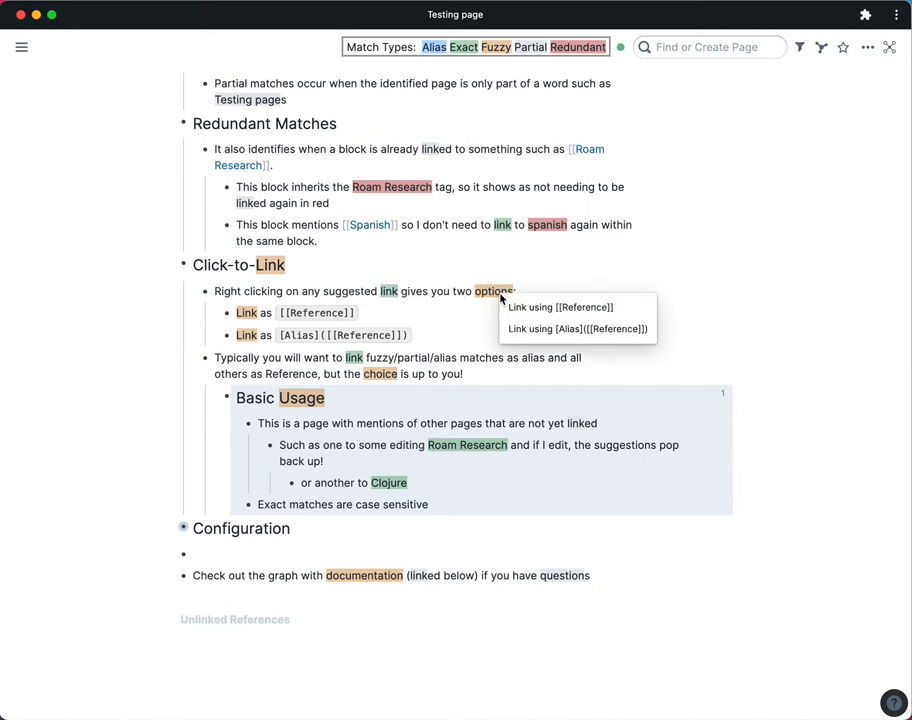
click(576, 336)
mouse_move(502, 296)
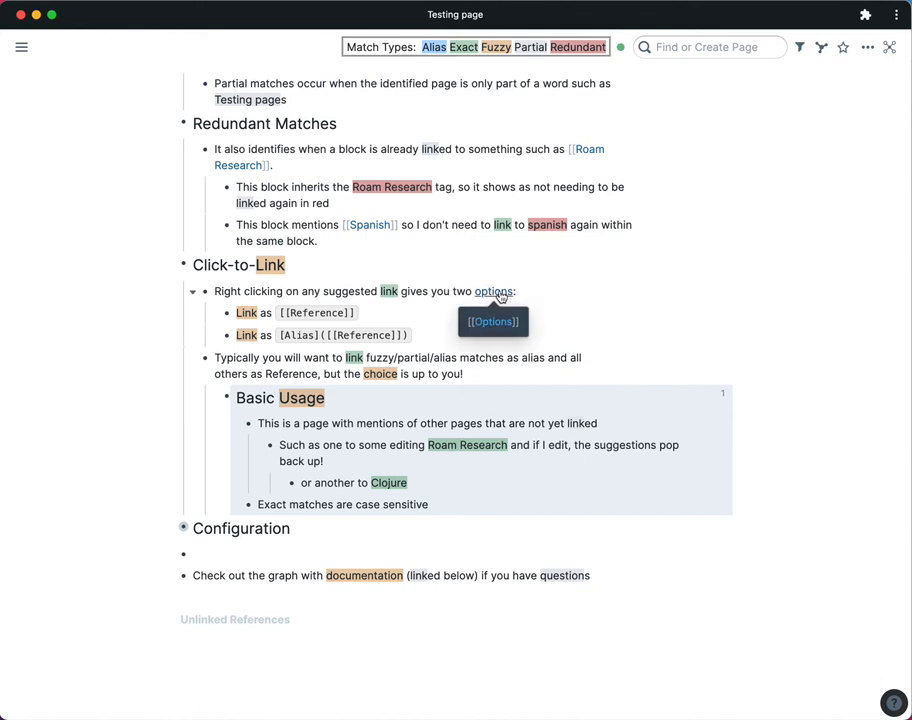
click(451, 291)
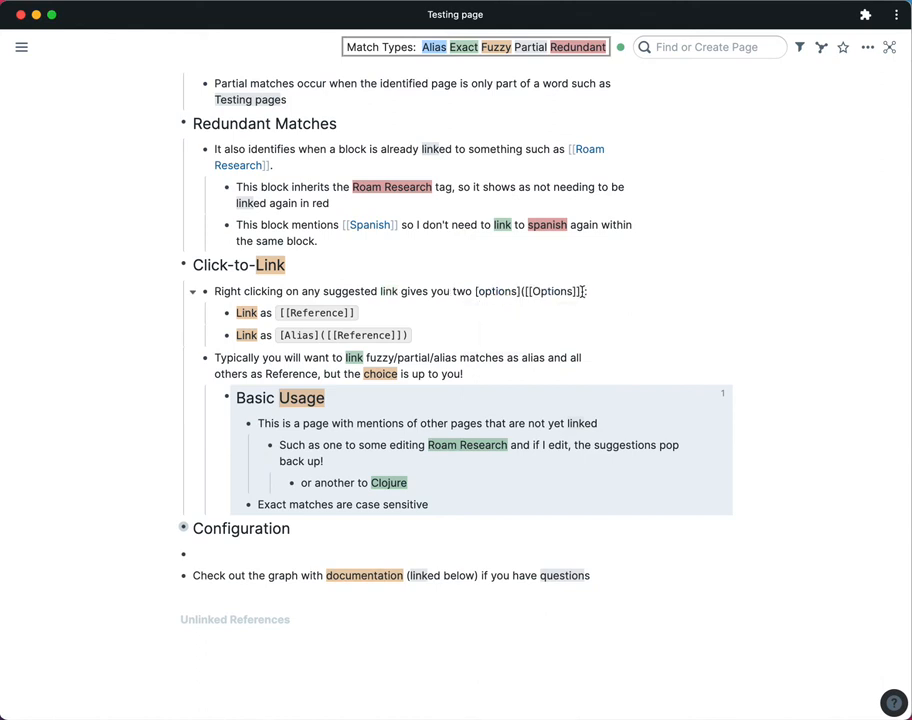
- Link "Roam Research" in the Basic Usage embed and "documentation" in the last block using [[Reference]]
click(748, 315)
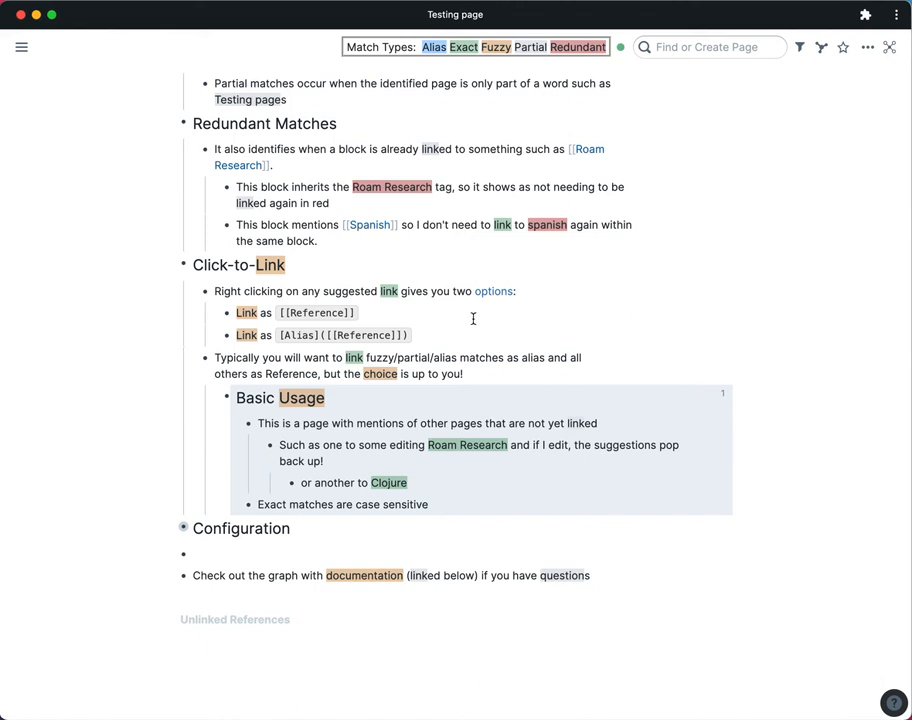
right_click(447, 446)
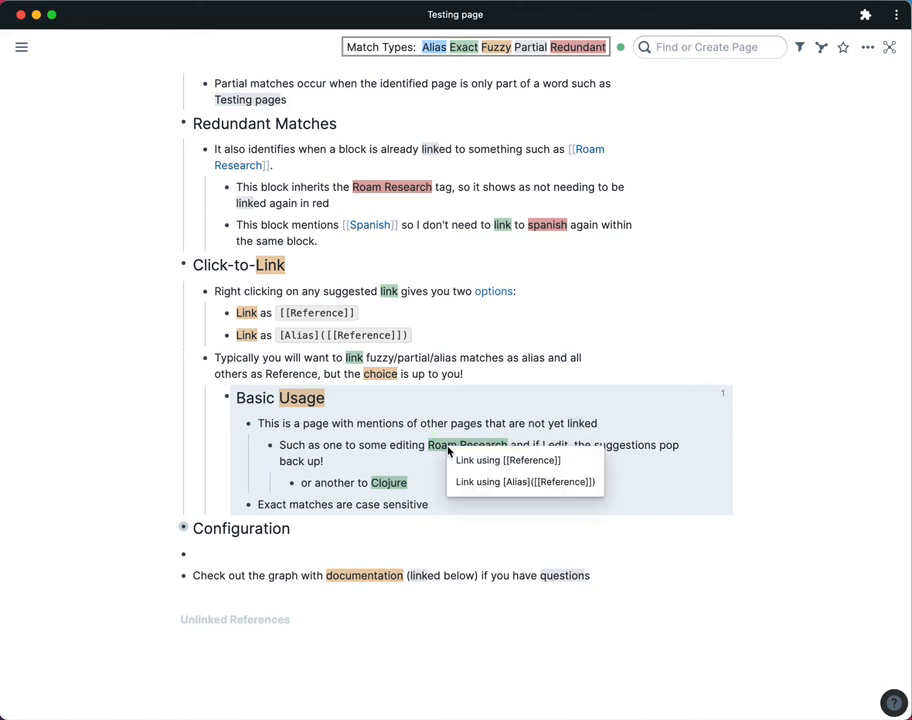
click(489, 460)
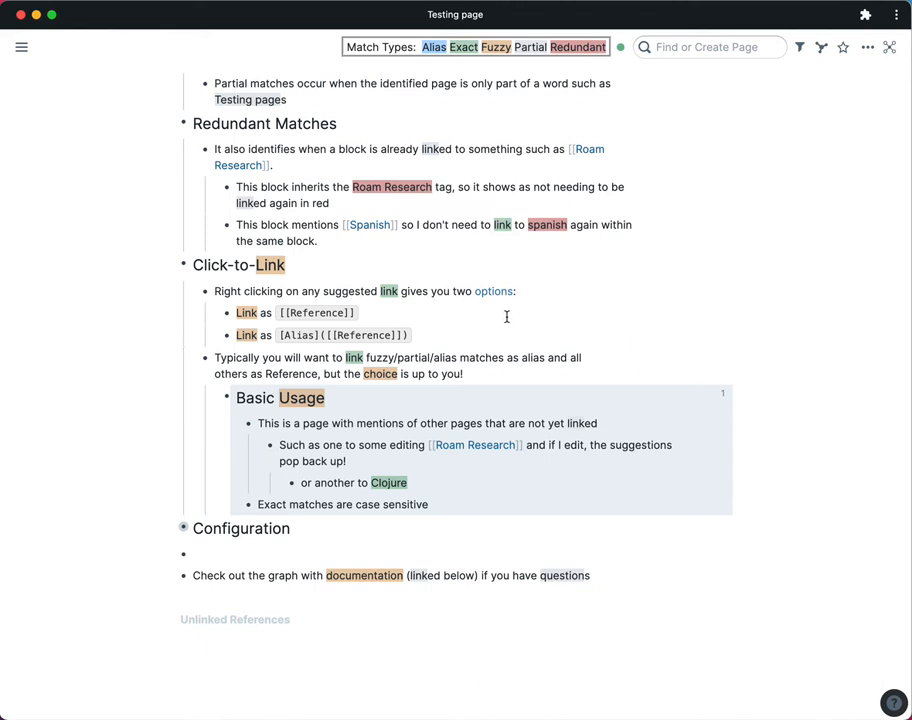
right_click(358, 577)
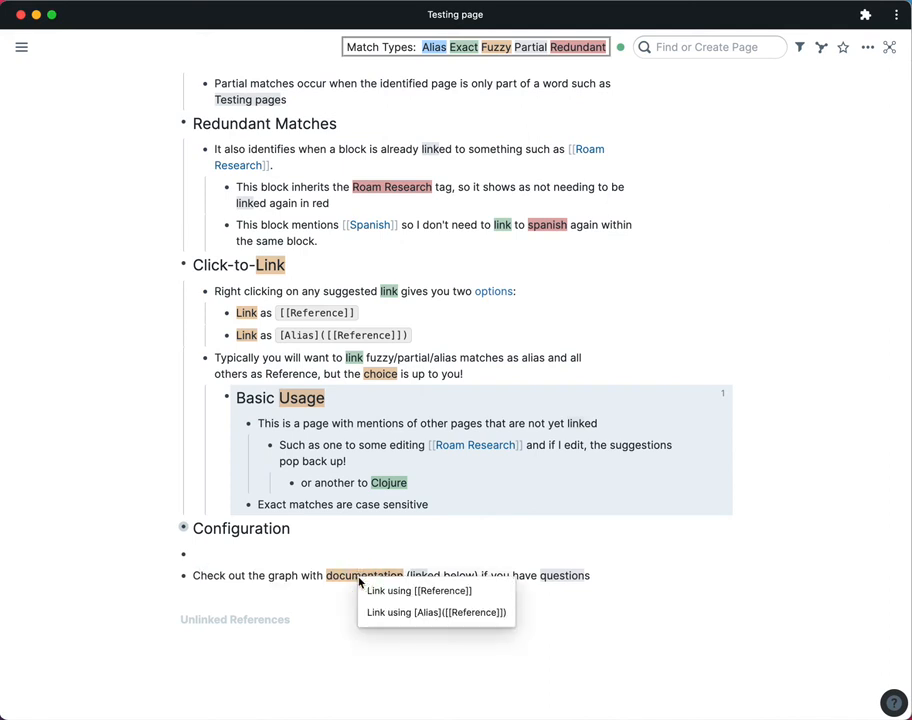
click(370, 588)
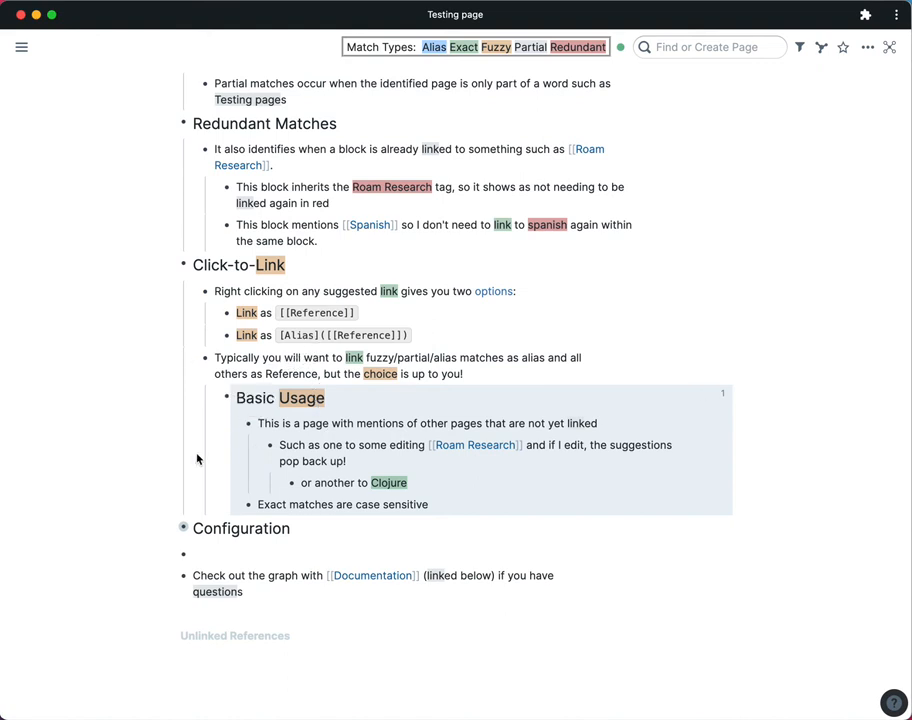
- Expand the Configuration heading and its embedded Unlink Finder page, and collapse the embed's linked references
click(171, 528)
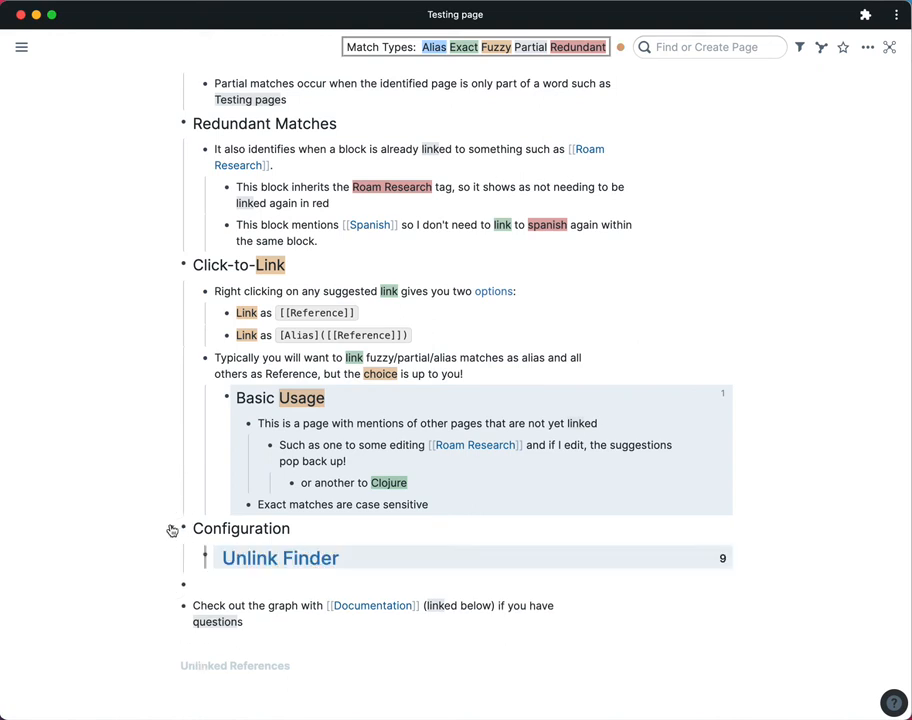
click(205, 564)
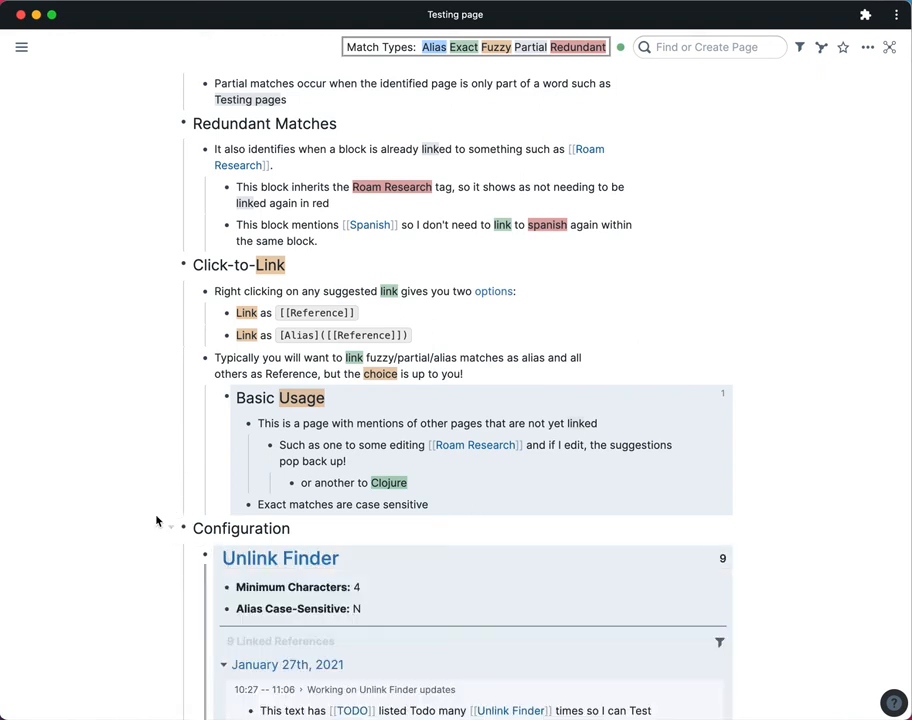
click(222, 646)
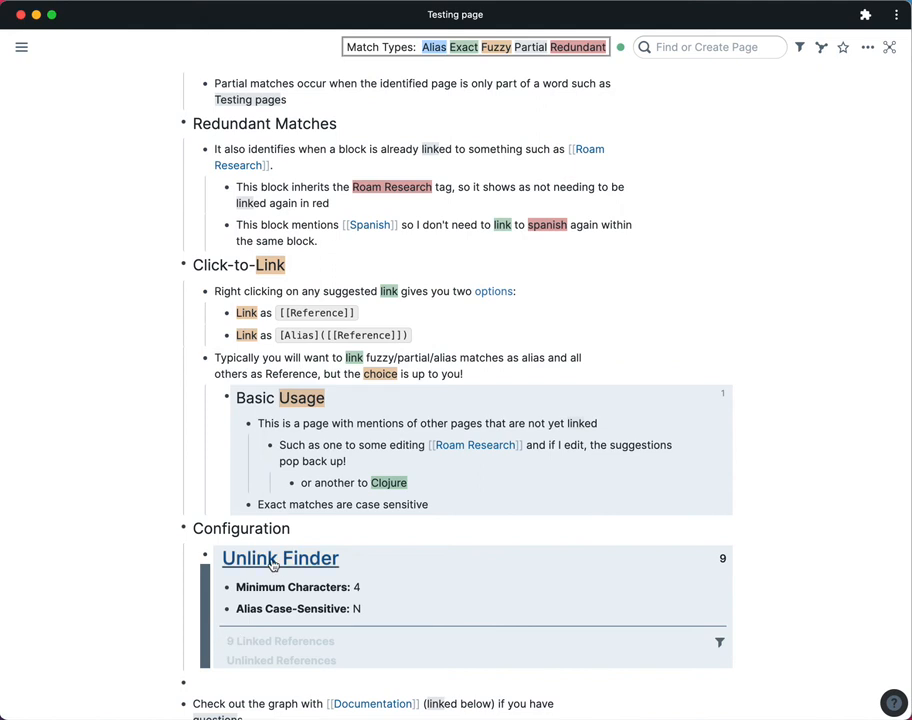
scroll(265, 560, down, 2)
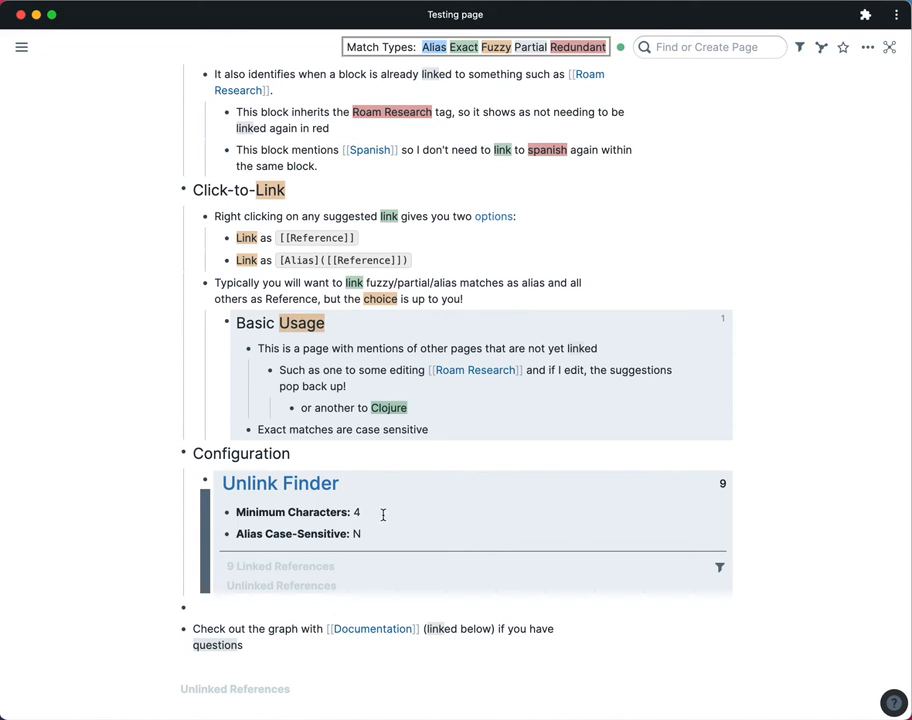
- Examine the Minimum Characters and Alias Case-Sensitive attributes in the Unlink Finder embed, opening each one to show its markup
click(370, 513)
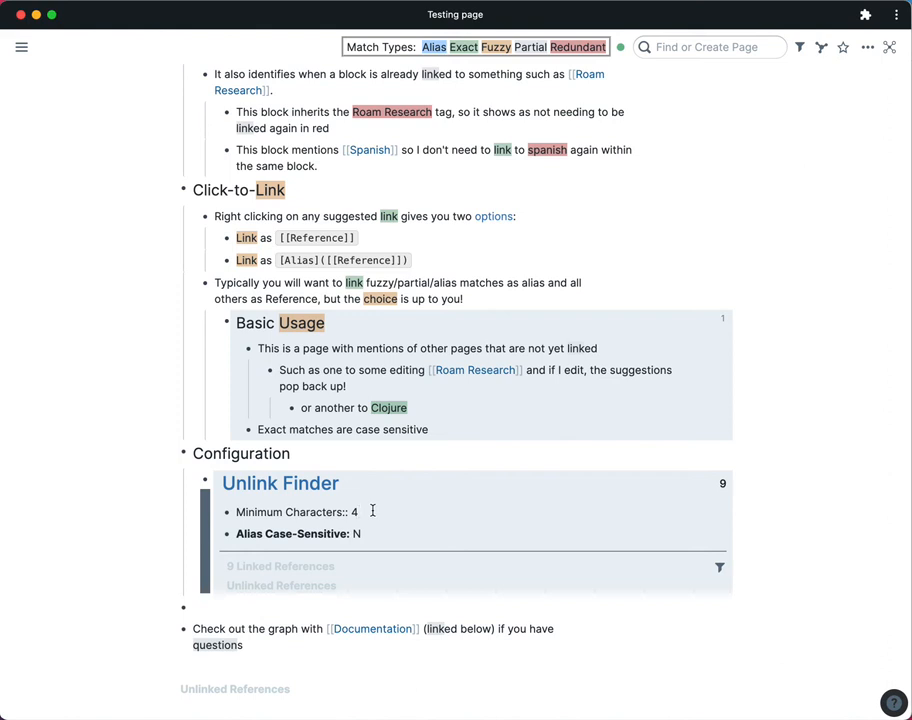
mouse_move(251, 260)
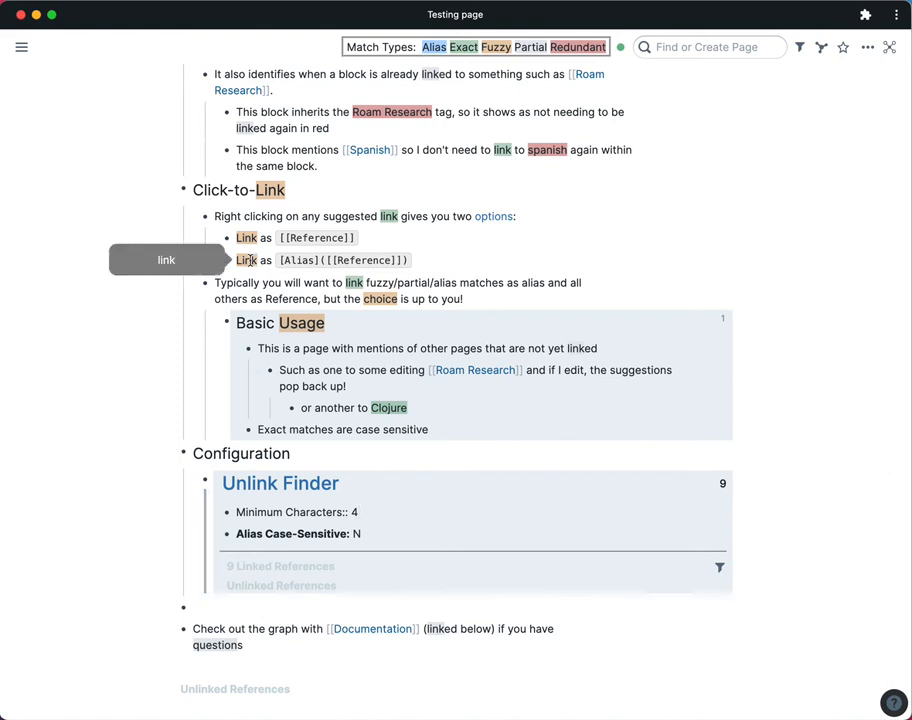
click(367, 512)
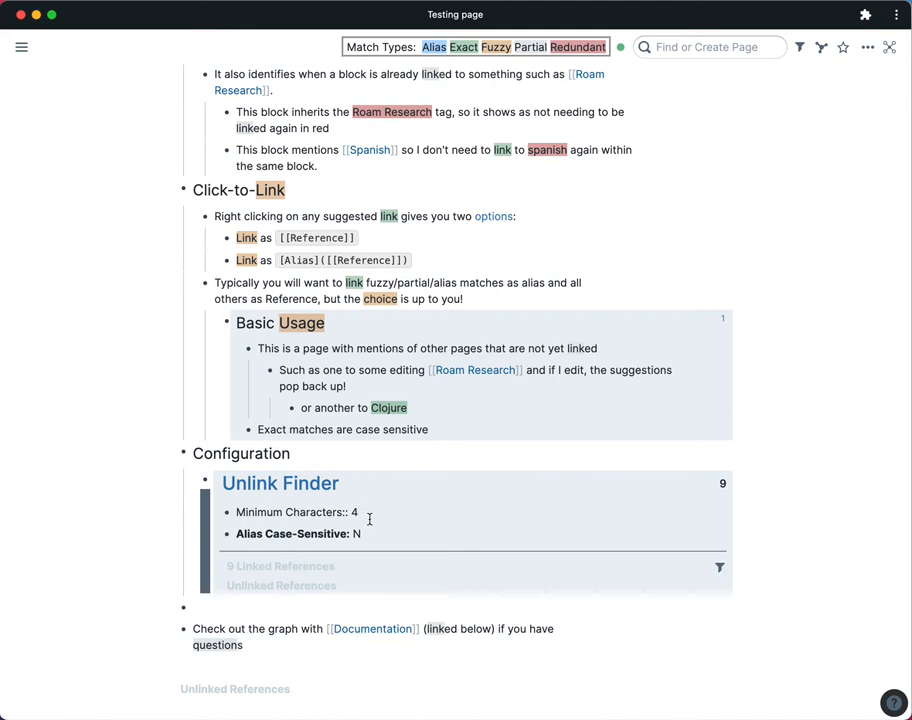
click(153, 514)
click(382, 530)
click(130, 466)
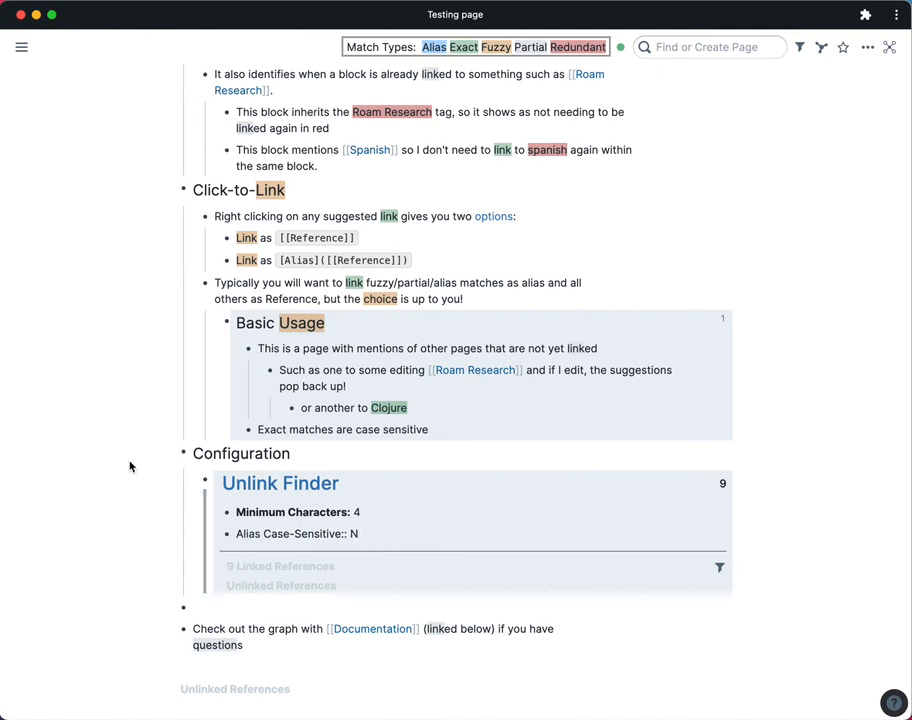
mouse_move(436, 52)
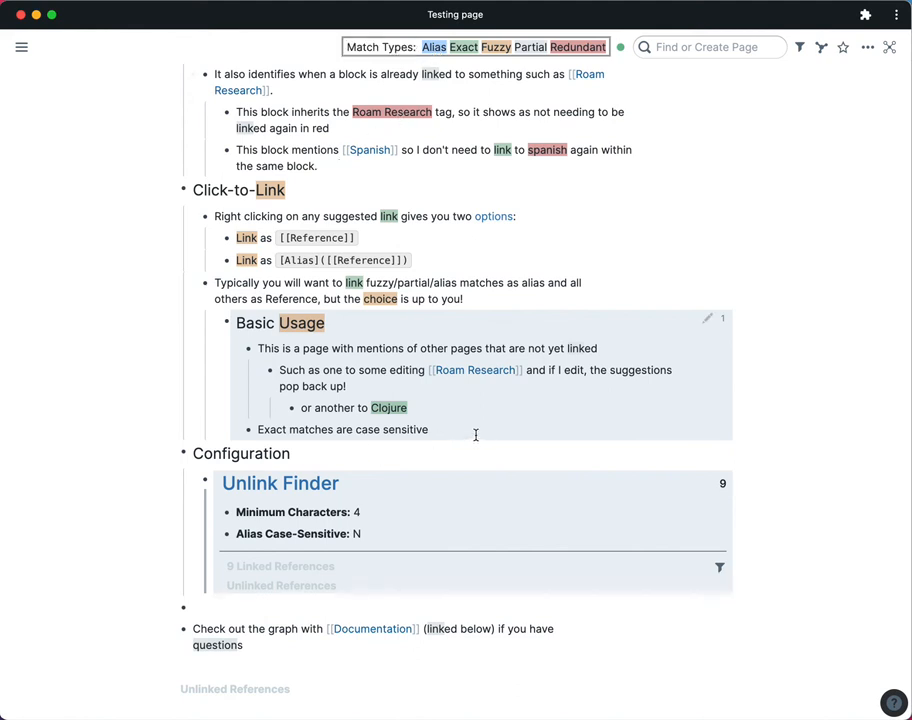
- Add a child block reading "español" above the Basic Usage embed and check which page it matches as an alias
click(481, 298)
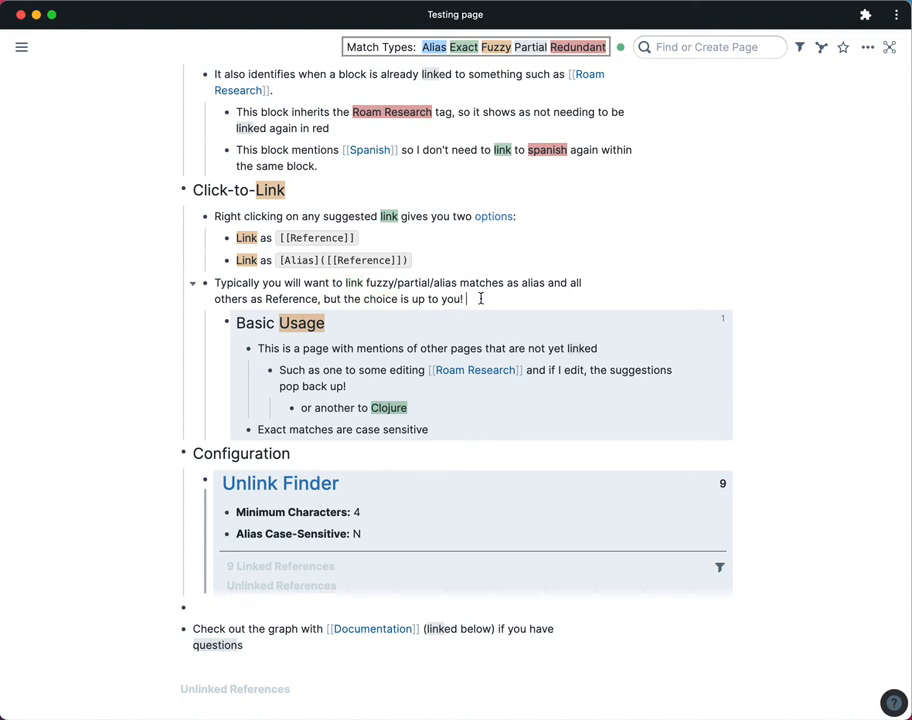
key(Return)
text(es)
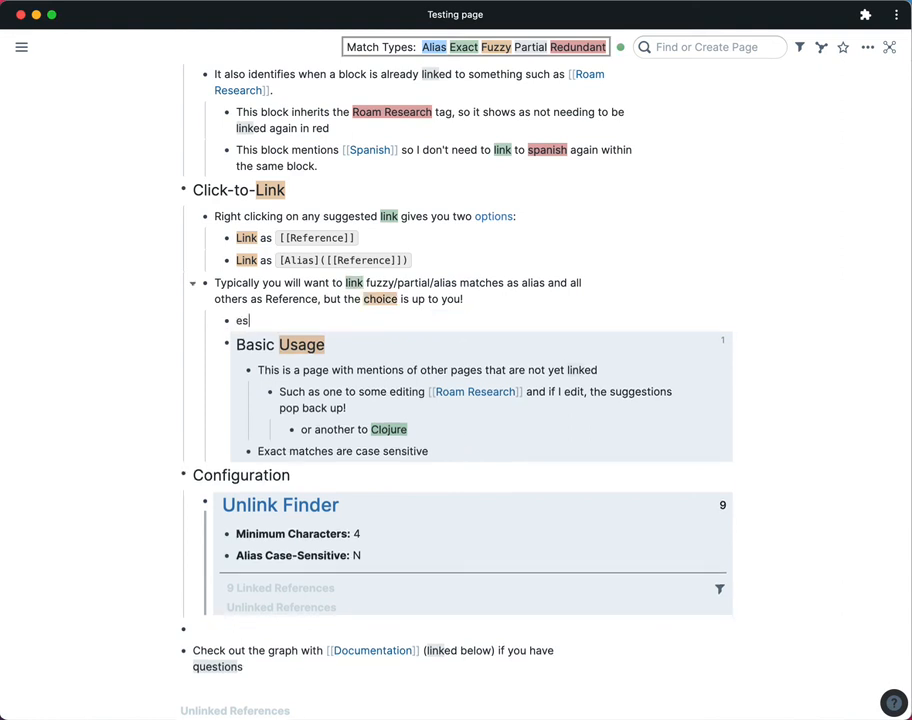
text(pan)
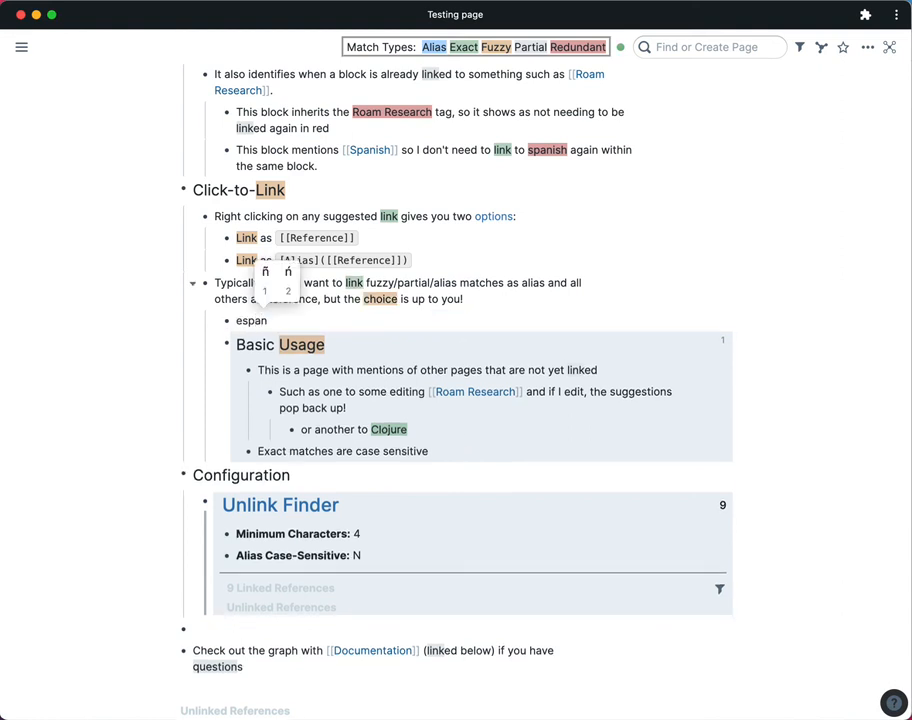
click(266, 273)
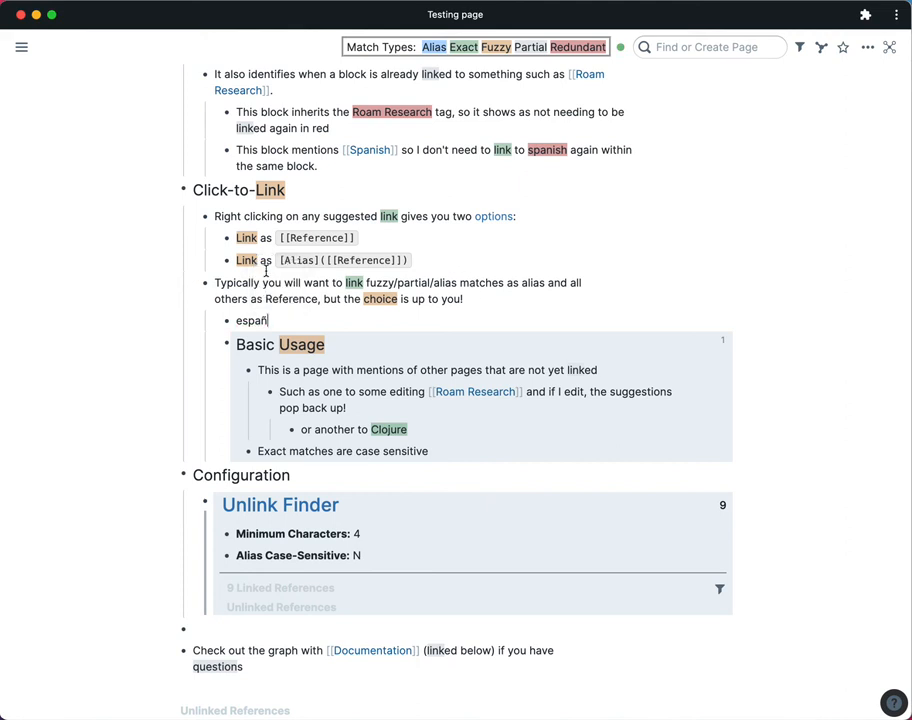
text(ol)
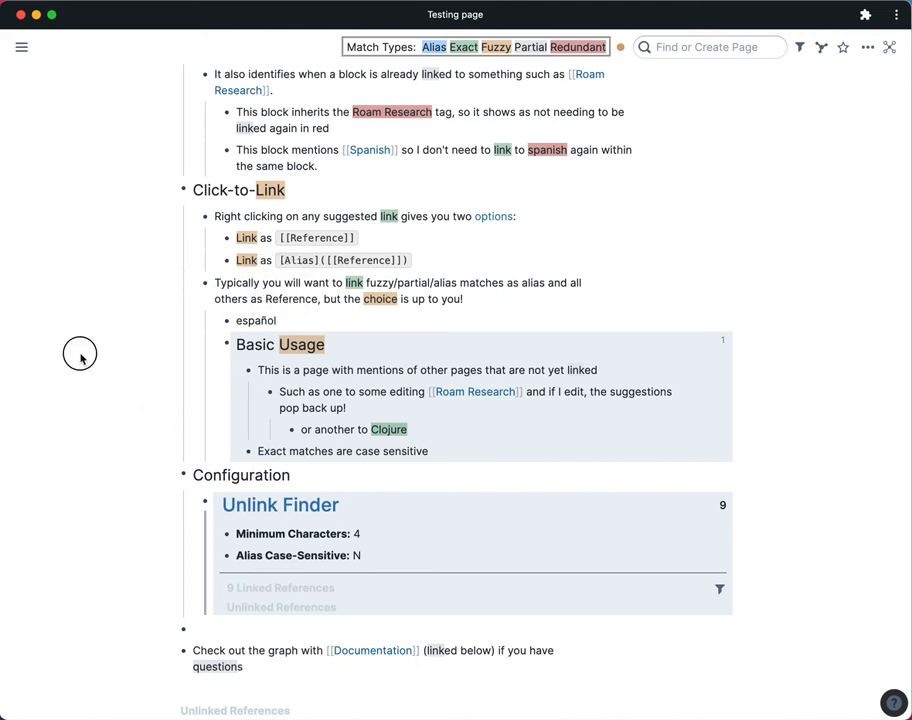
drag(230, 320, 288, 316)
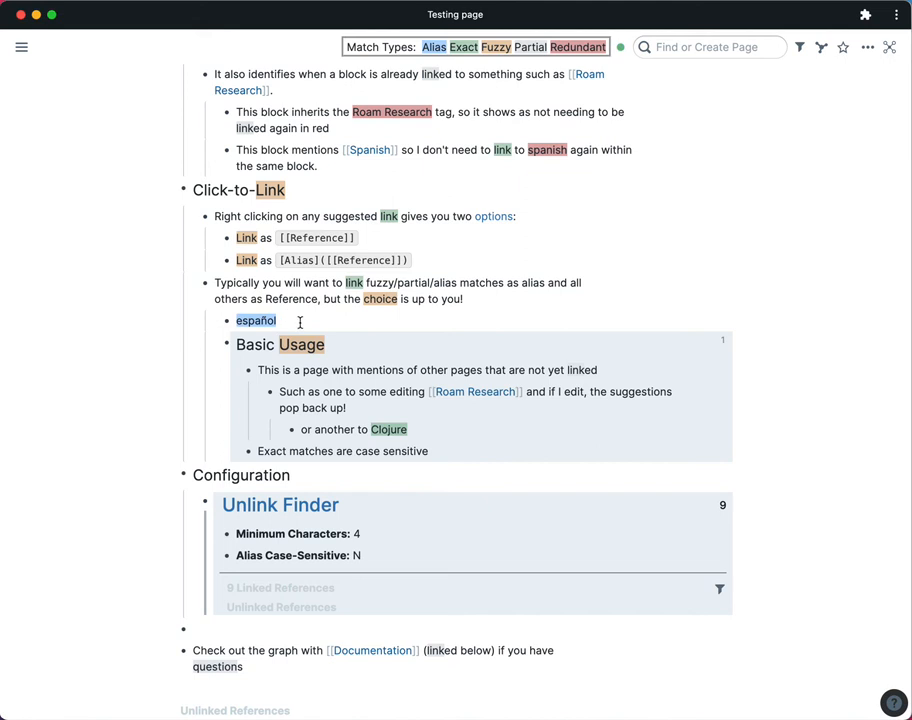
mouse_move(262, 321)
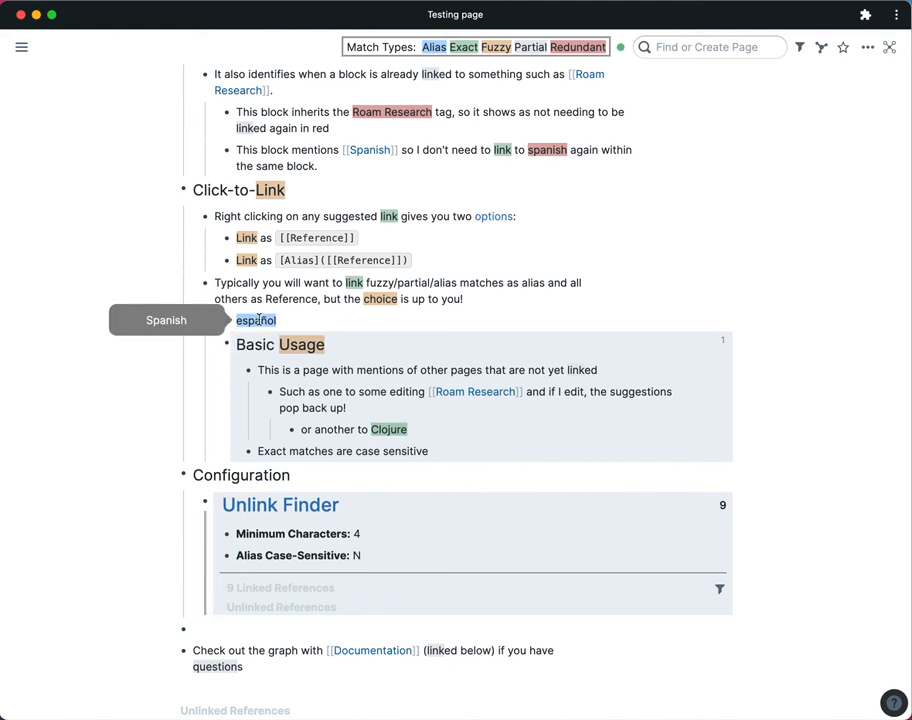
- Close the Testing page window and open the Unlink Finder page from the January 27th, 2021 note in the public graph
scroll(168, 377, down, 3)
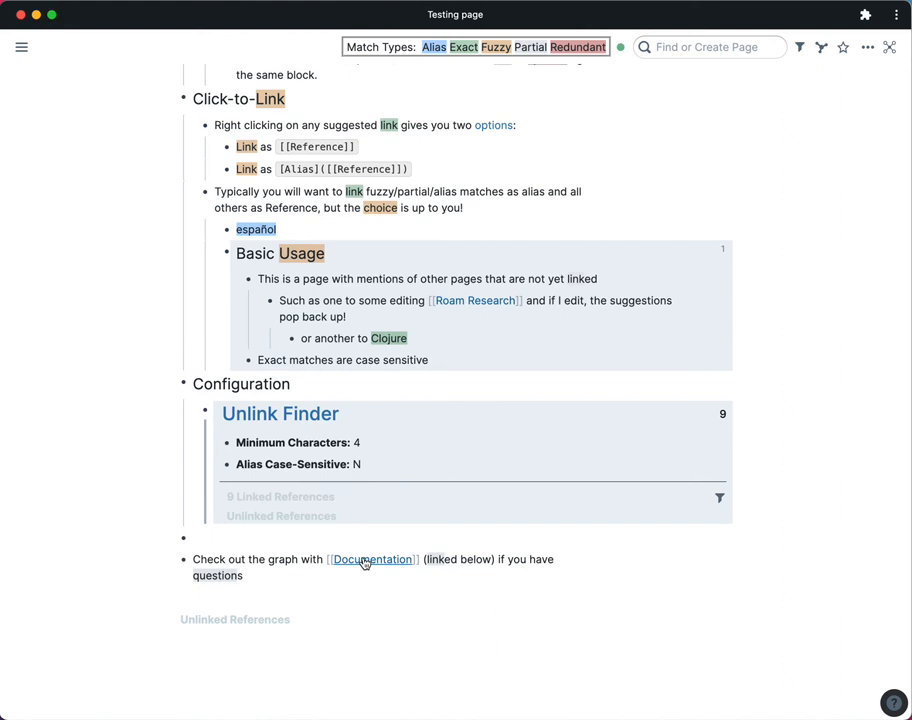
click(20, 14)
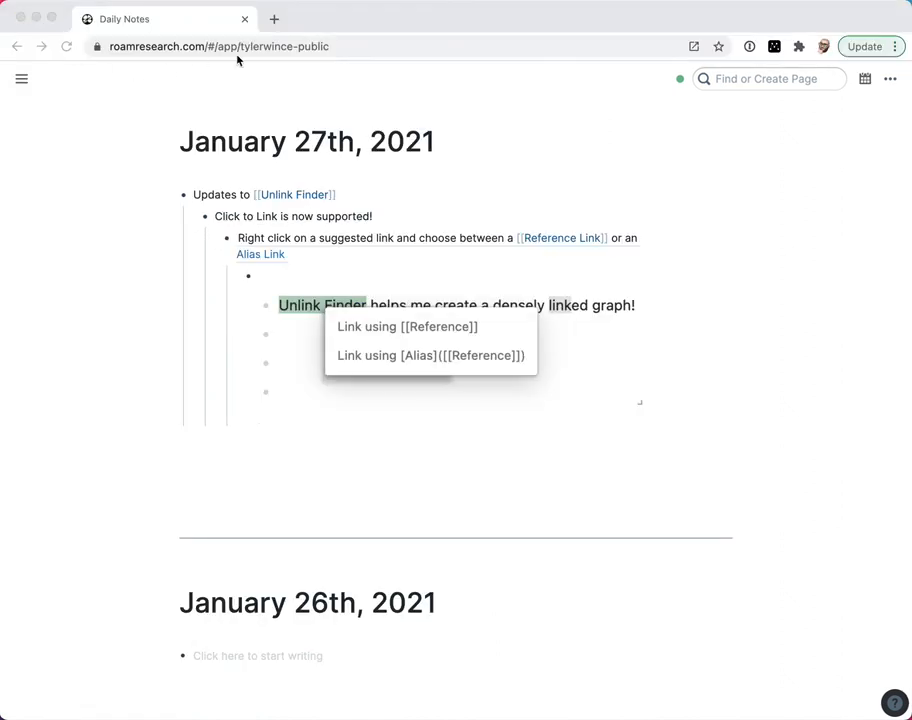
click(299, 92)
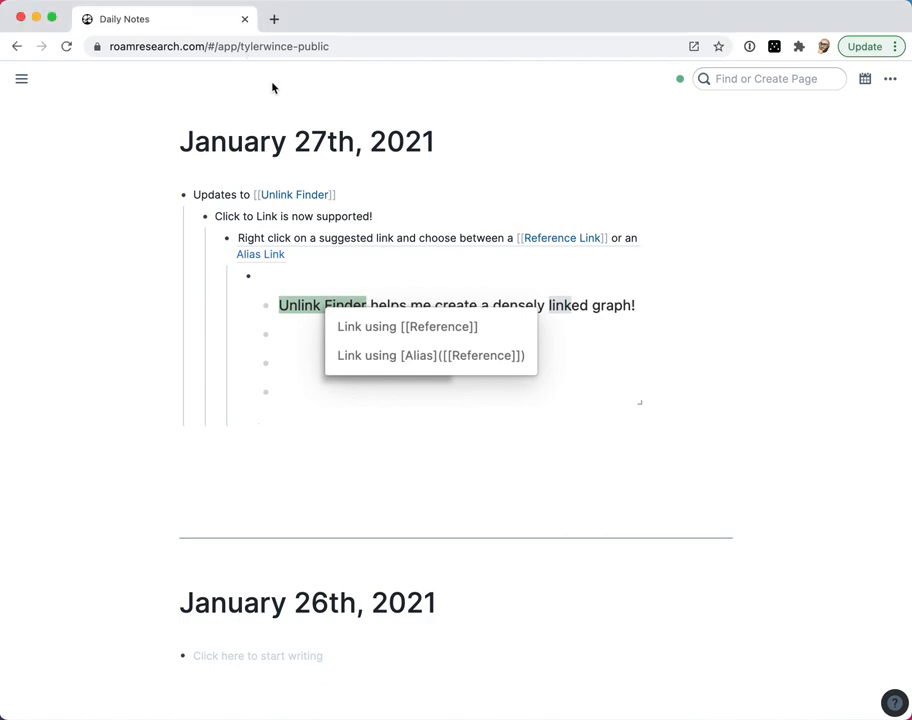
click(279, 195)
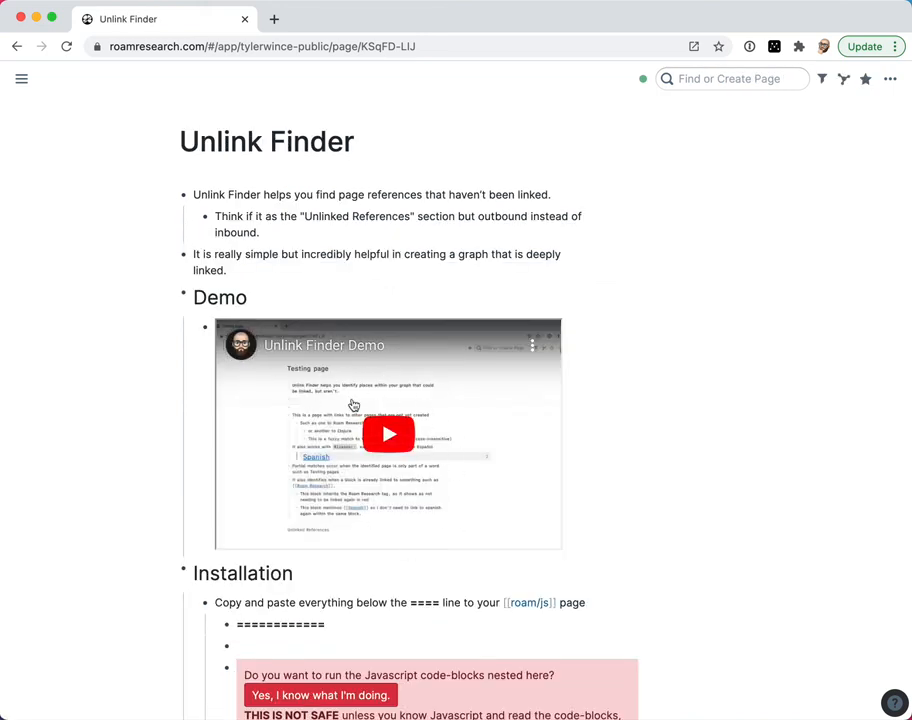
- Examine the Installation section and highlight the JavaScript blocks below the ==== line that belong on the roam/js page
scroll(137, 319, down, 6)
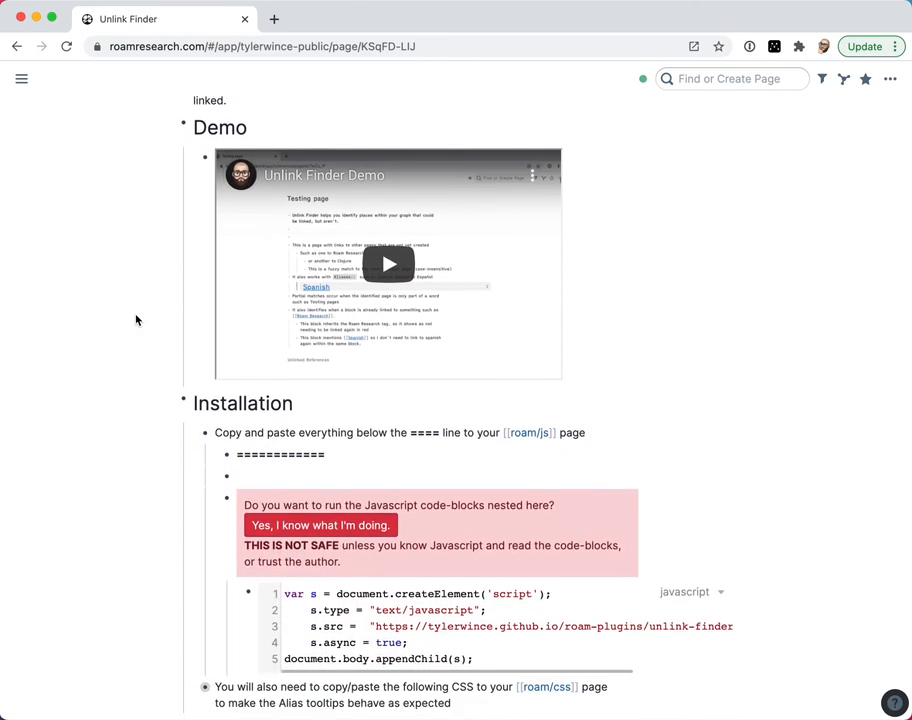
scroll(137, 319, down, 1)
drag(255, 264, 369, 489)
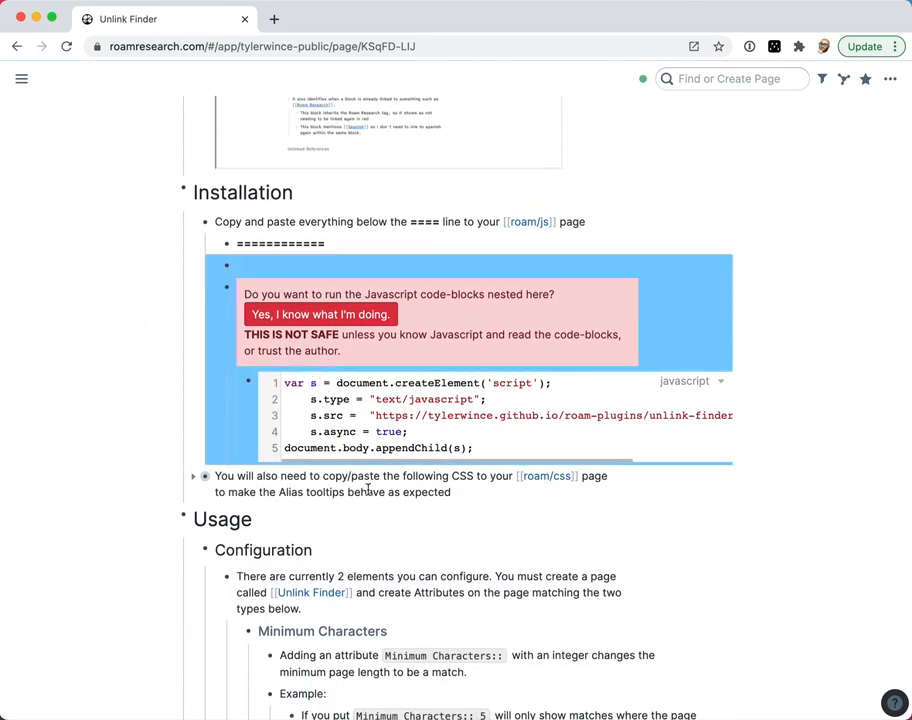
click(120, 340)
scroll(120, 340, down, 2)
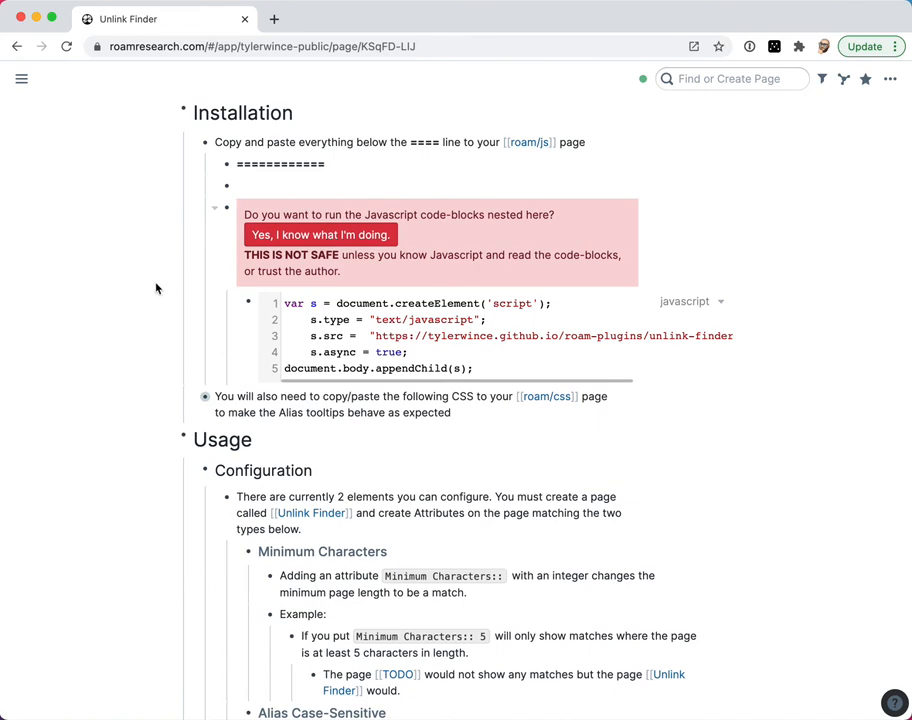
- Expand the roam/css instruction block, review the alias tooltip CSS, and collapse the block again
scroll(156, 289, down, 2)
scroll(160, 289, down, 1)
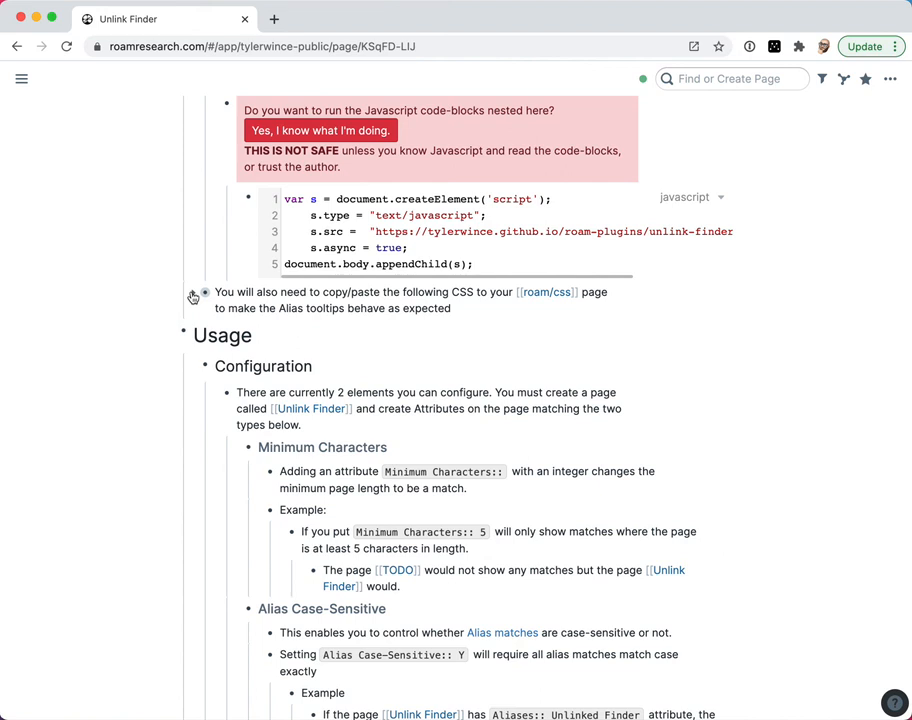
click(193, 297)
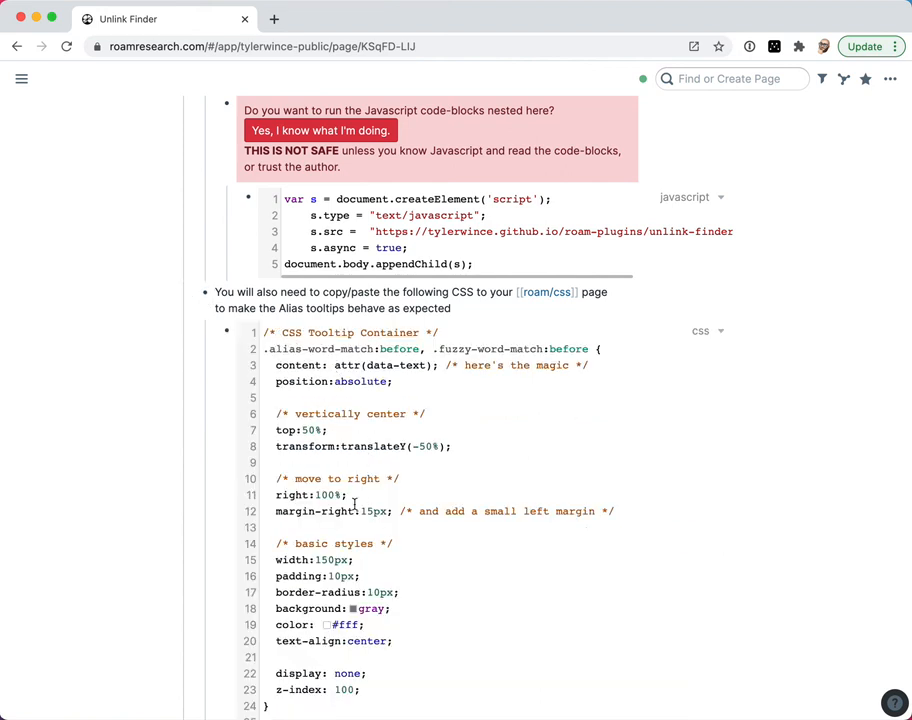
scroll(354, 503, down, 10)
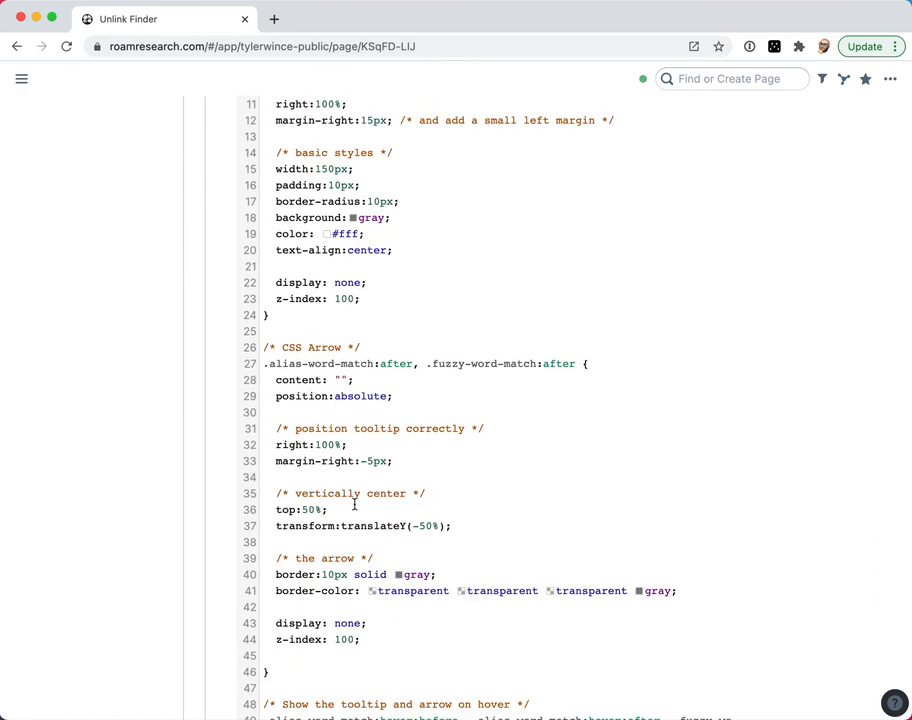
scroll(354, 505, up, 5)
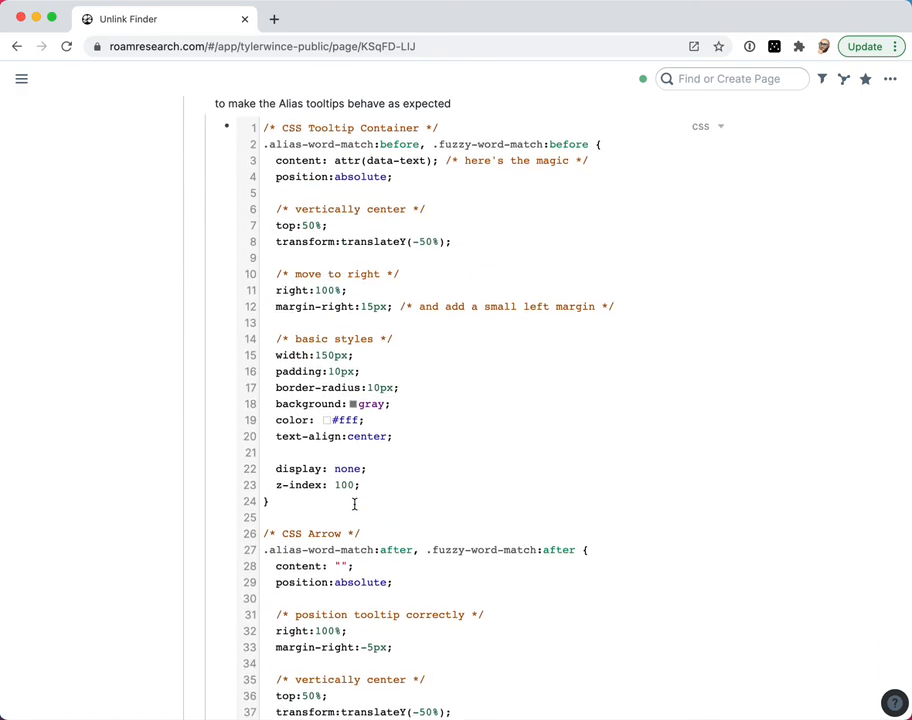
mouse_move(194, 183)
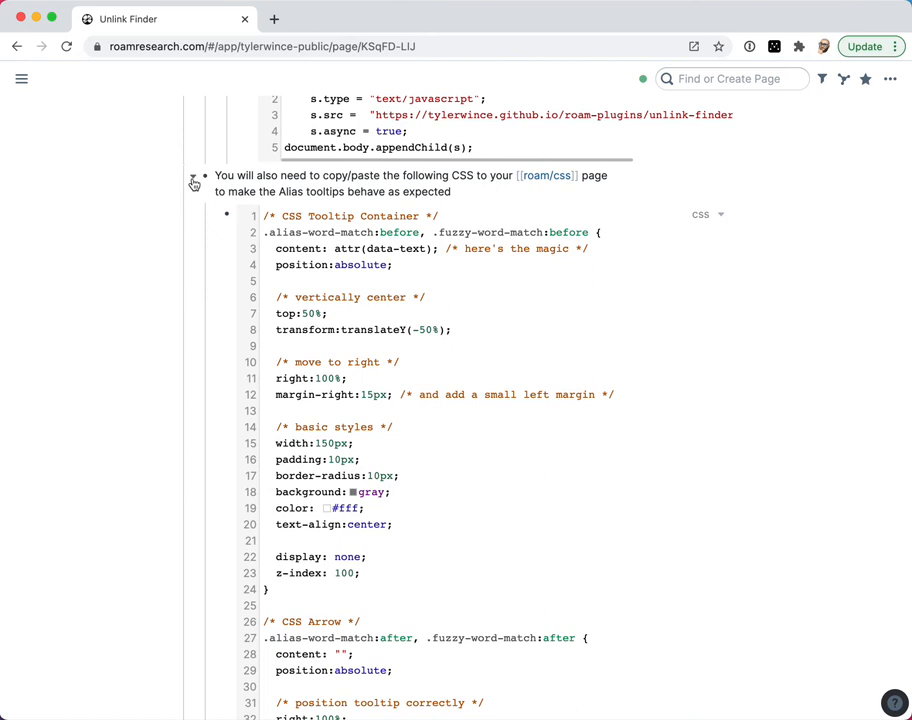
click(194, 180)
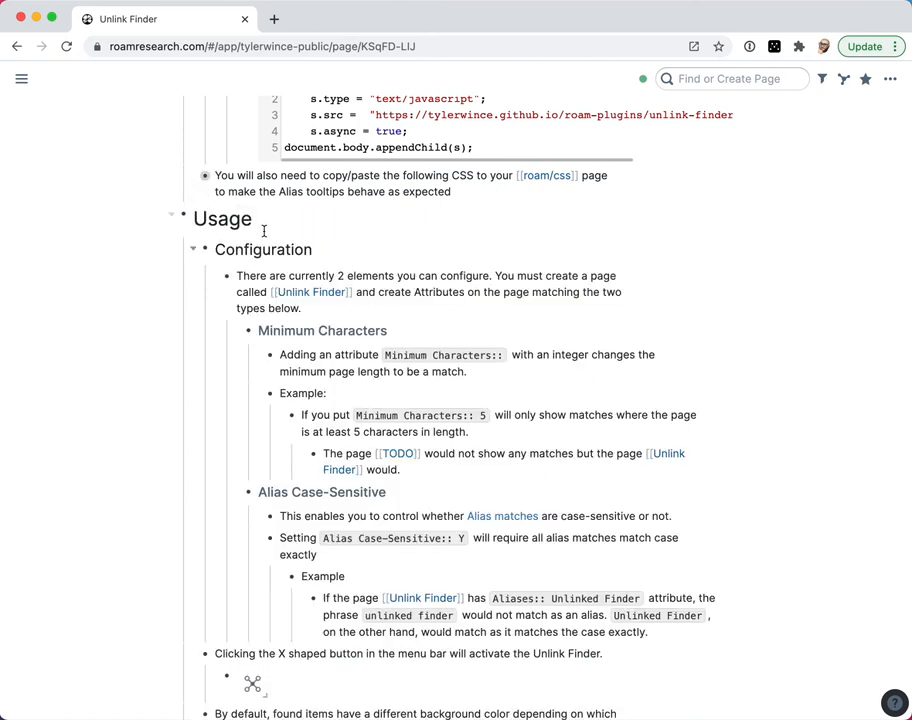
- Review the Usage documentation from Configuration through Click-to-Link and Match Types, continuing to the Support and styling sections
scroll(369, 377, down, 4)
scroll(369, 377, down, 5)
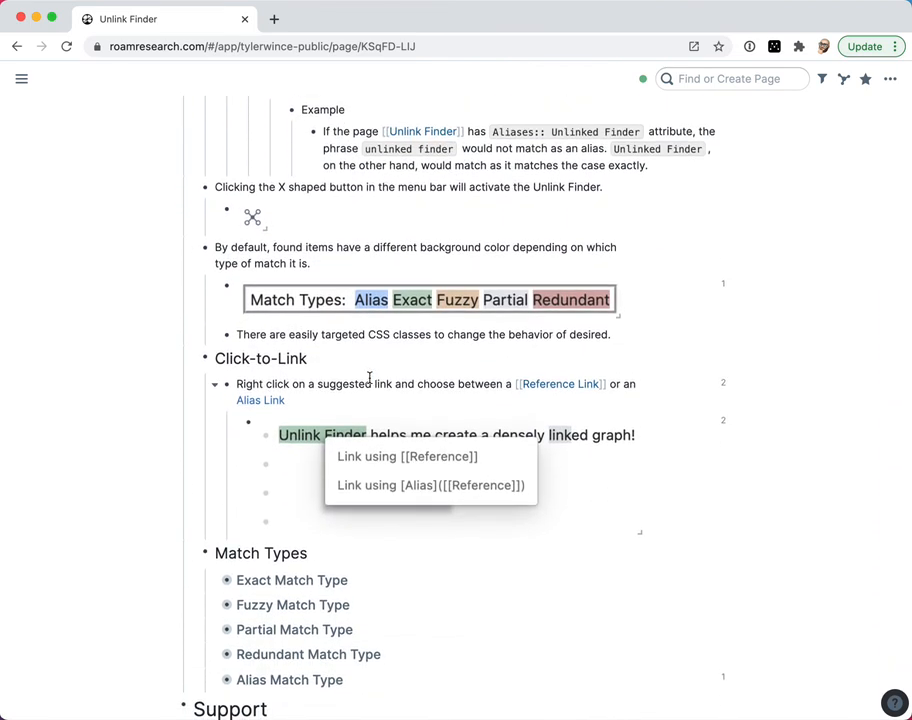
scroll(369, 377, down, 2)
scroll(369, 377, down, 4)
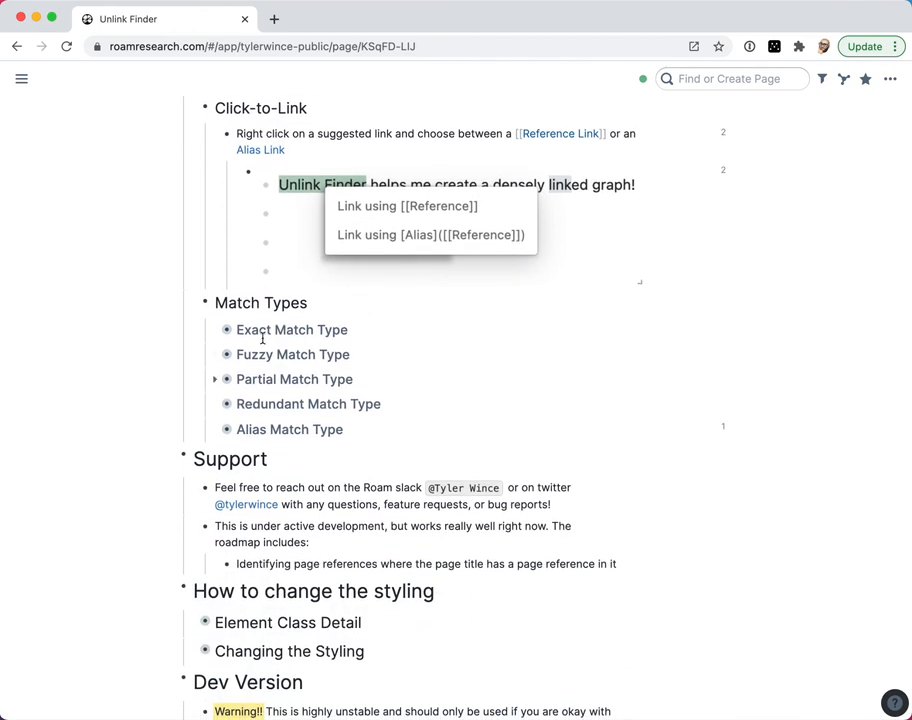
scroll(265, 425, down, 6)
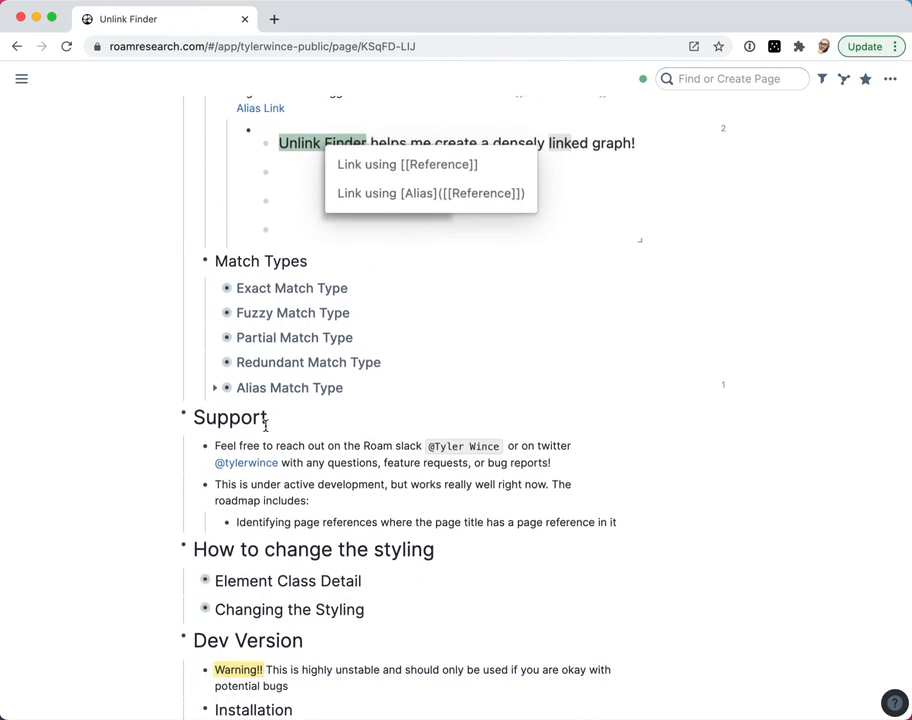
scroll(265, 425, down, 2)
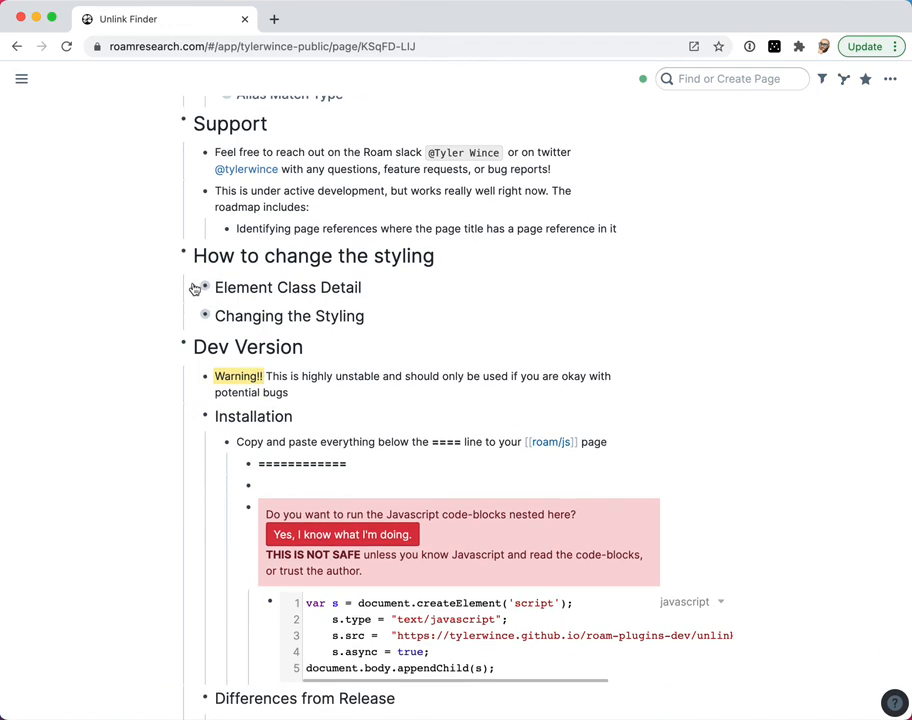
- Expand the Element Class Detail block and review the classes for active, inactive, legend and context menu elements
click(195, 289)
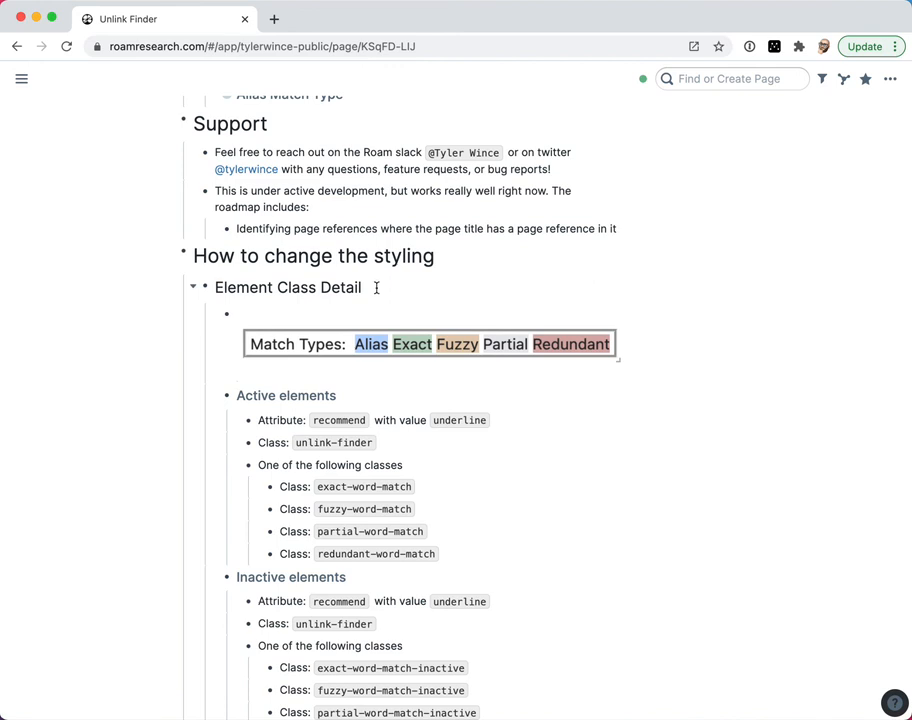
scroll(376, 287, down, 3)
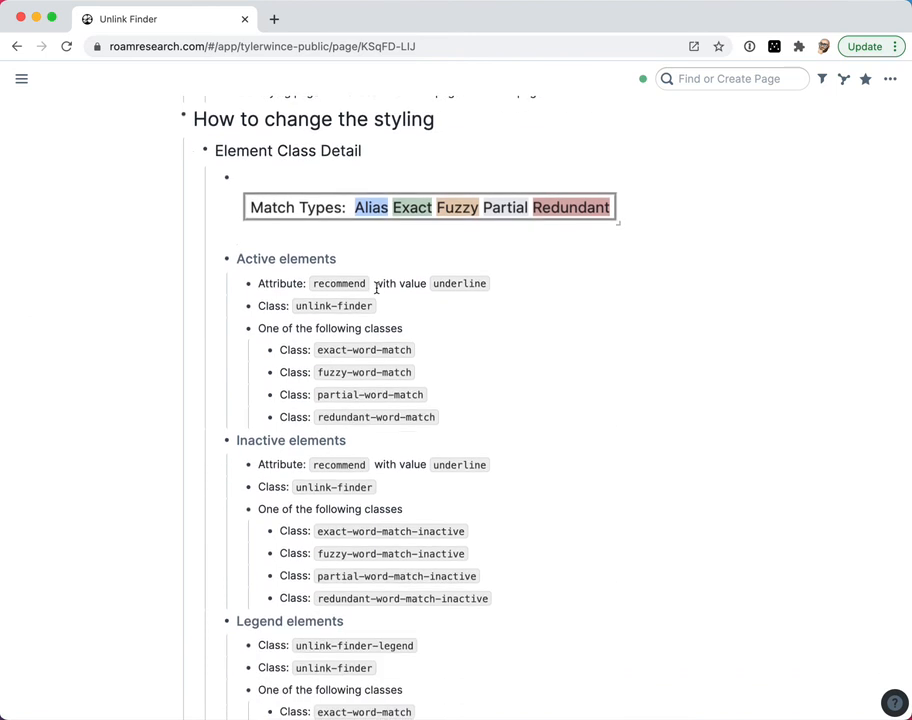
scroll(376, 288, down, 2)
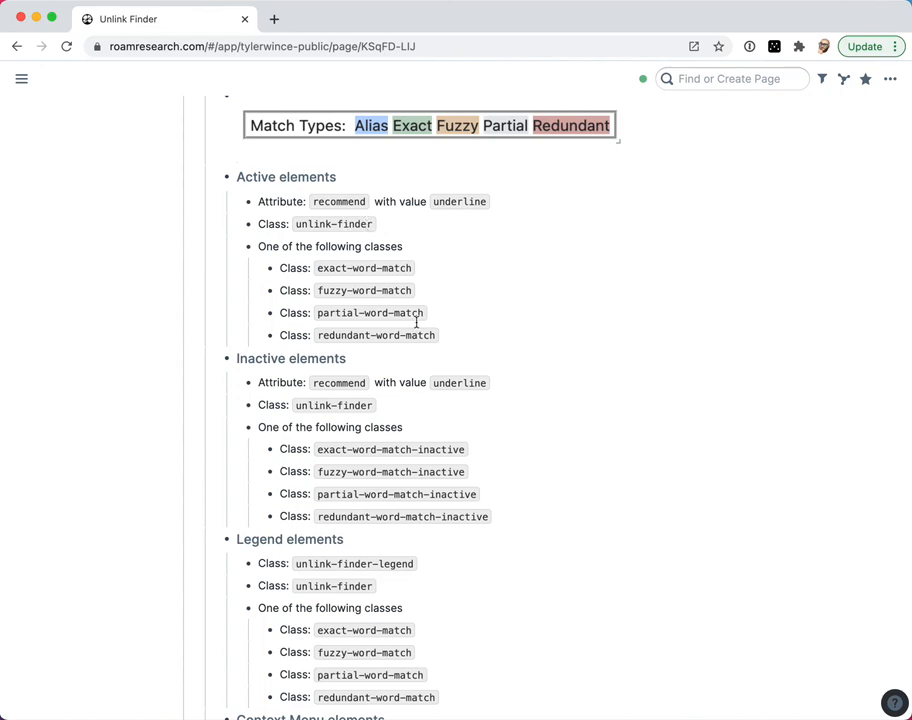
scroll(416, 322, down, 5)
scroll(416, 322, down, 5)
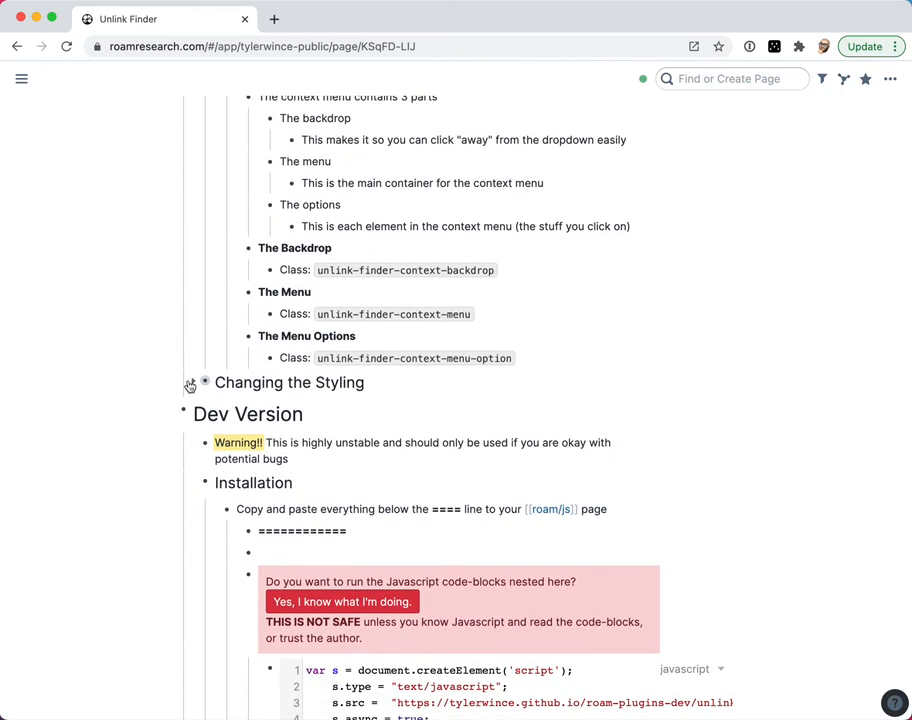
- Expand the Changing the Styling block and examine the CSS for background colors and the dark theme
click(190, 385)
scroll(534, 328, down, 1)
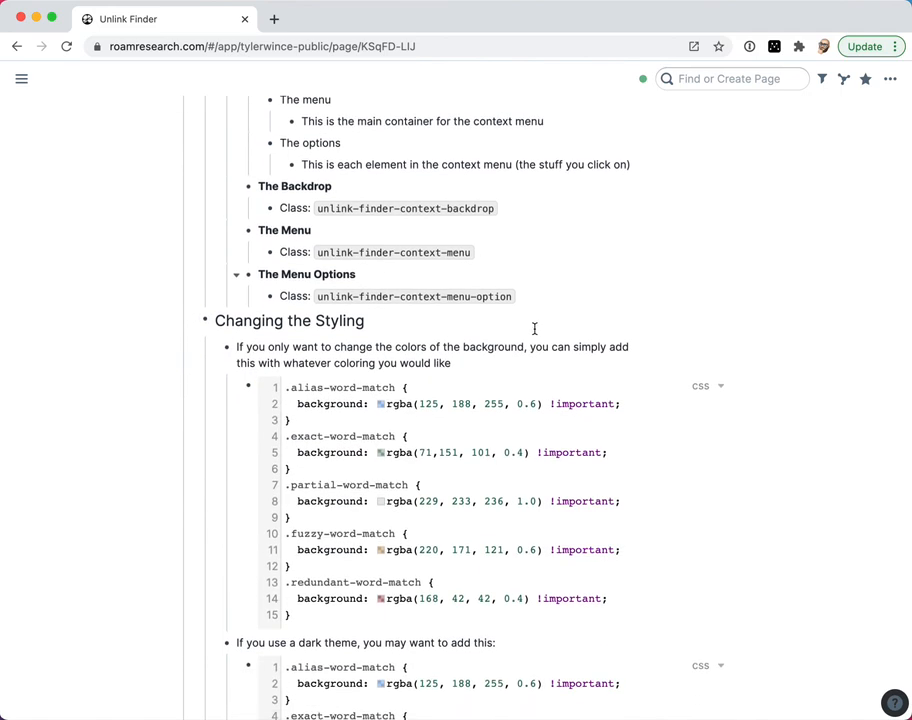
scroll(208, 402, down, 3)
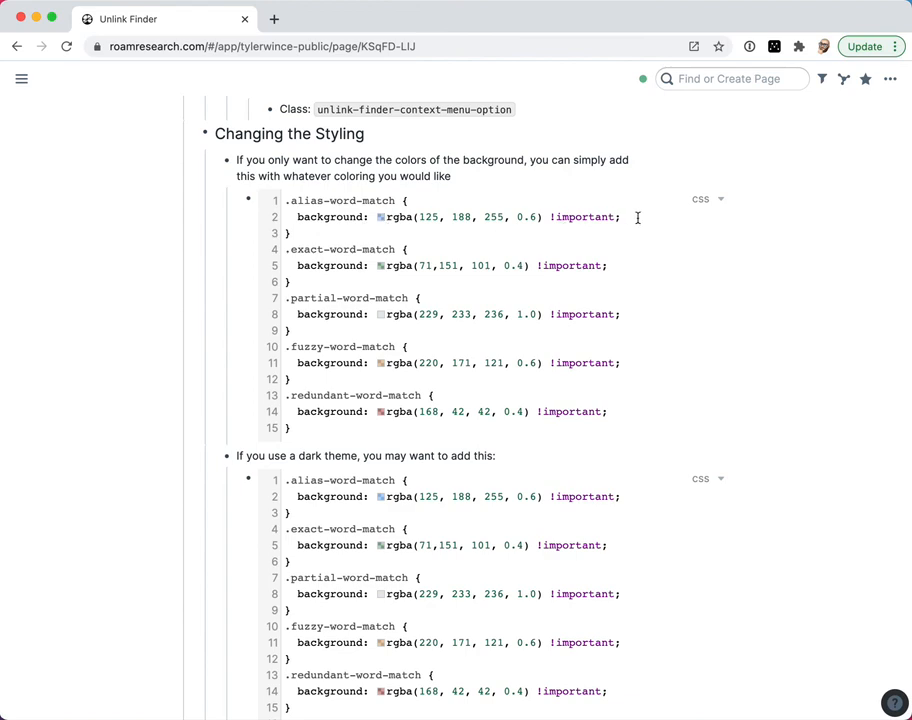
scroll(439, 233, down, 5)
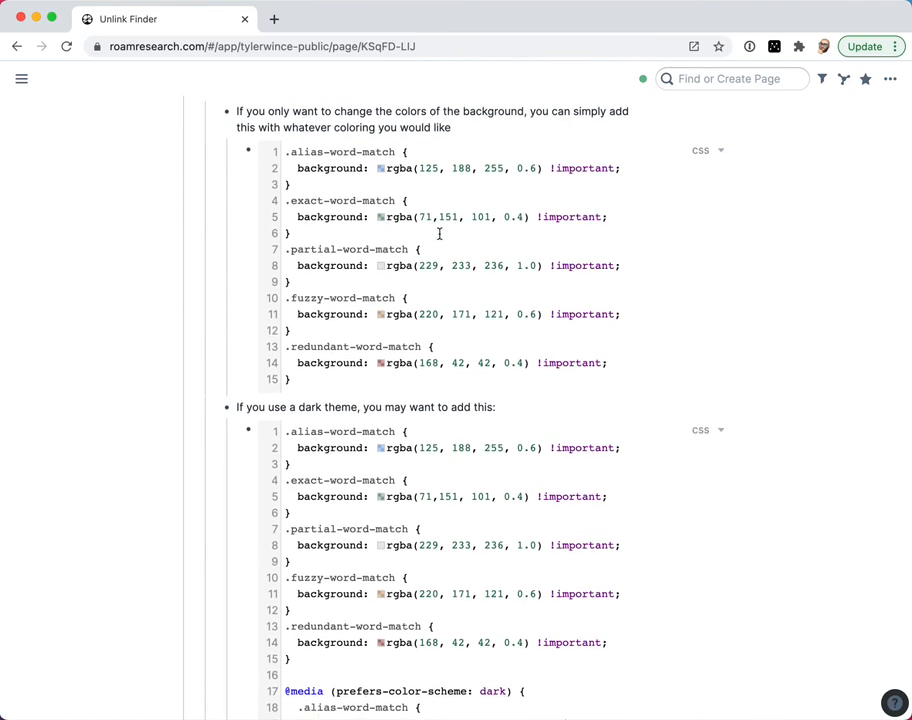
scroll(439, 234, down, 1)
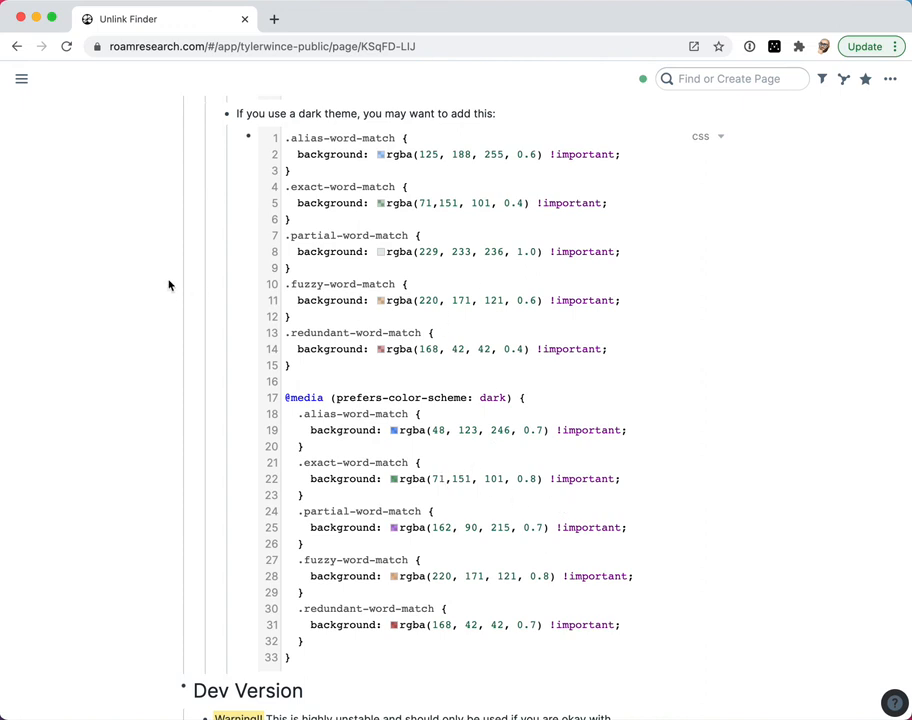
- Go back up through the documentation to the Installation code block and the start of the Usage section
scroll(169, 285, up, 10)
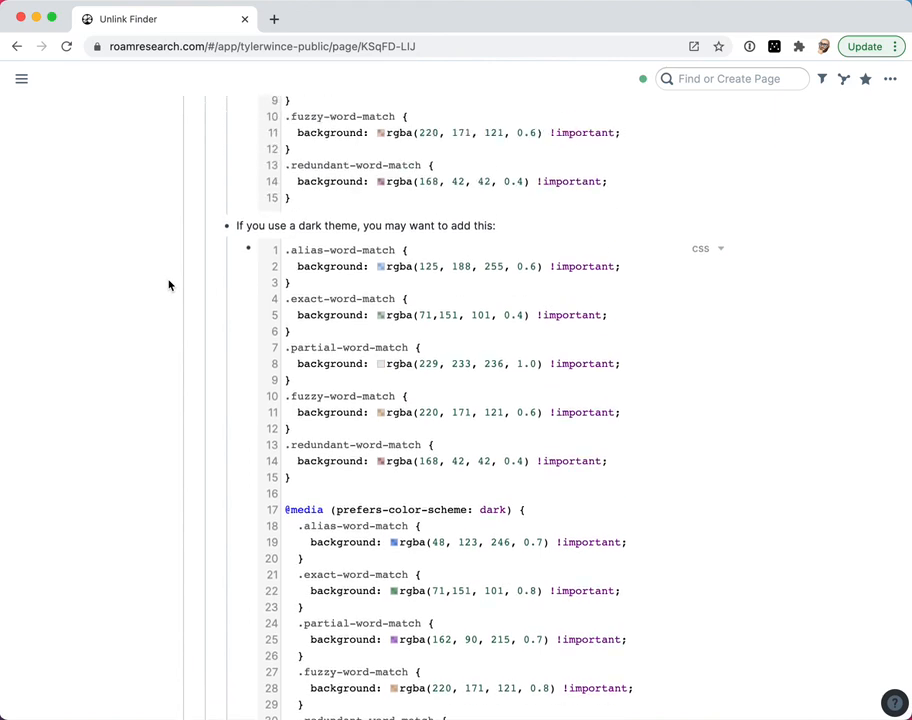
scroll(169, 285, up, 15)
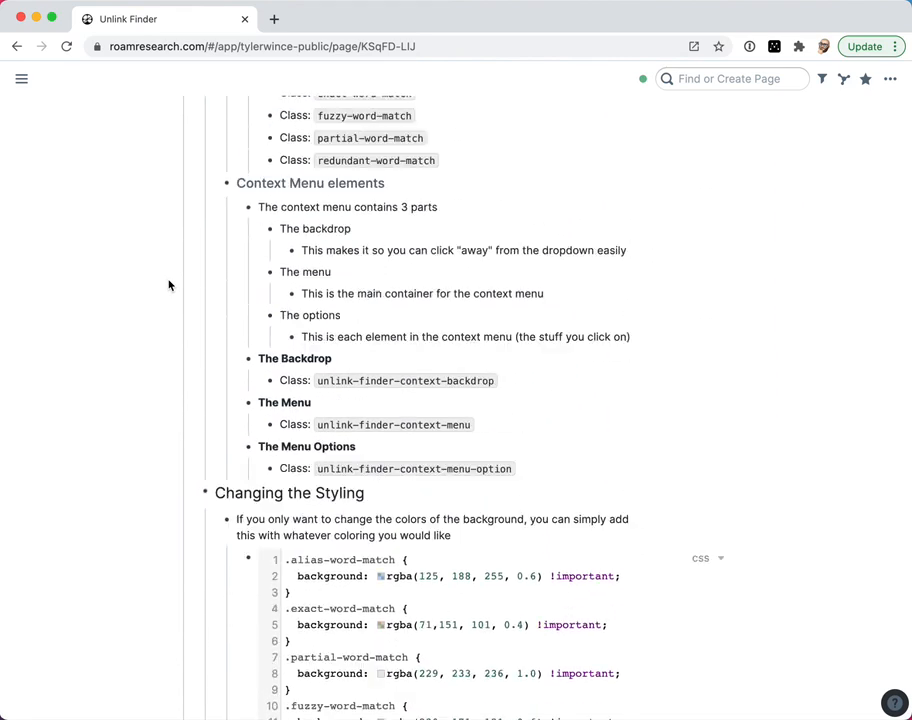
scroll(169, 285, up, 13)
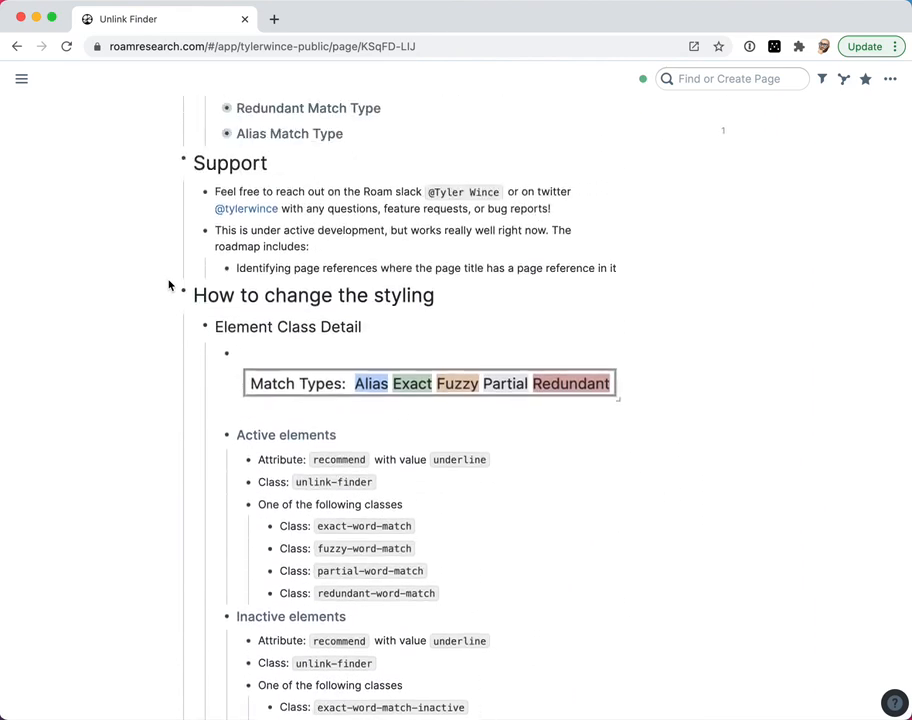
scroll(169, 285, up, 6)
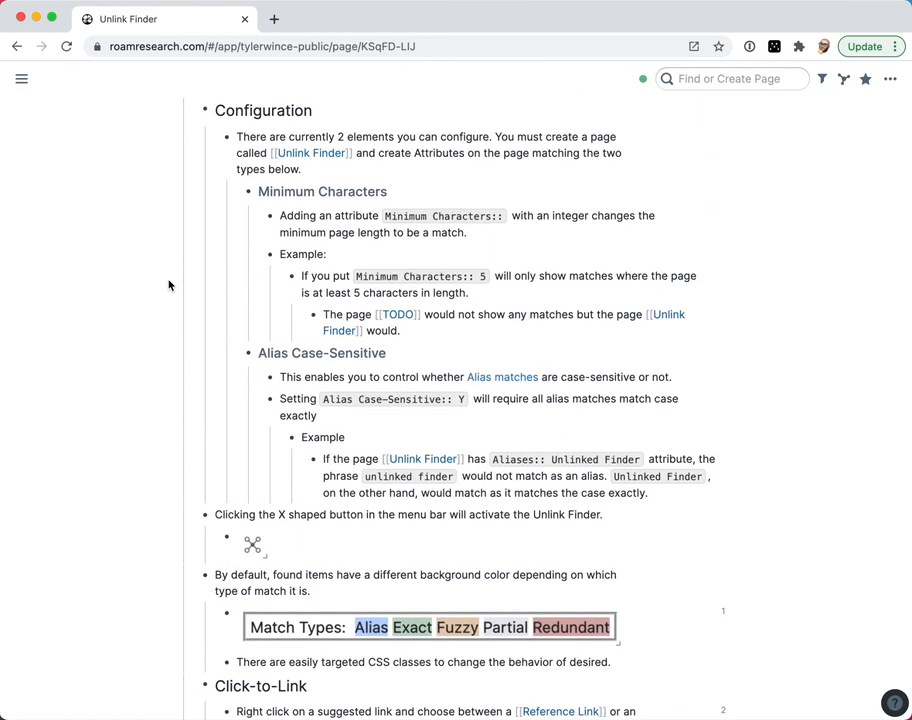
scroll(169, 285, up, 6)
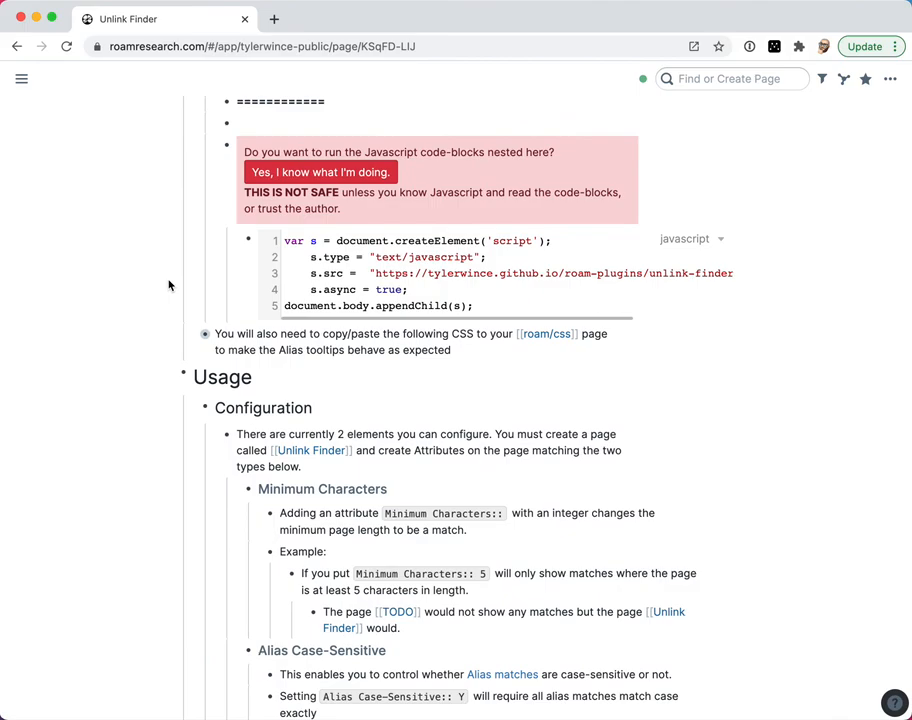